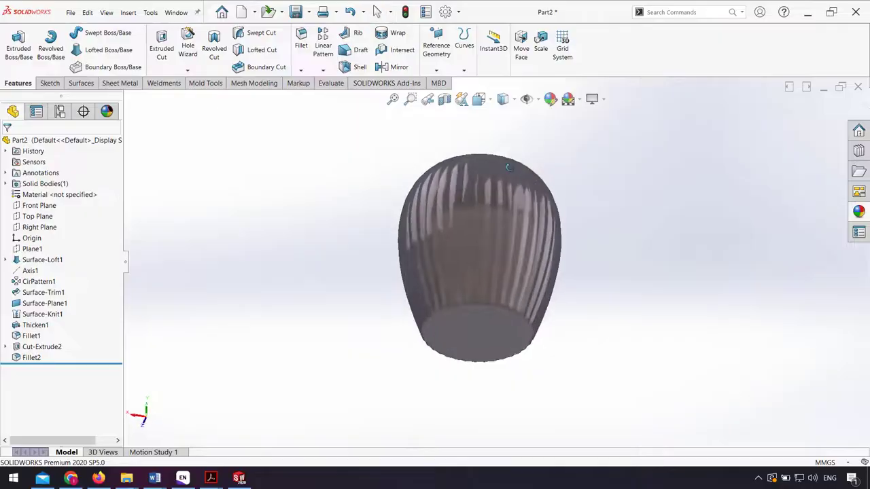
Create a new part and start a sketch on its Top Plane
mouse_move(507, 167)
middle_mouse_down()
mouse_move(424, 231)
mouse_move(496, 226)
mouse_move(500, 279)
mouse_move(474, 182)
middle_mouse_up()
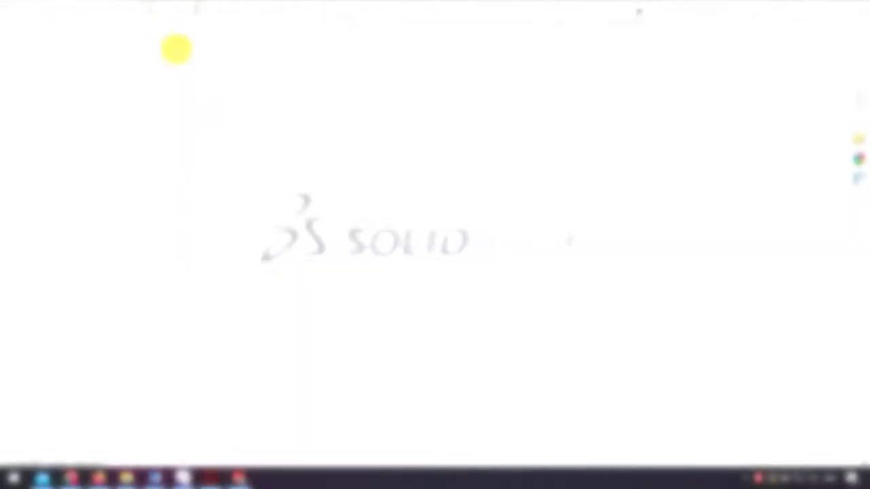
left_click(170, 13)
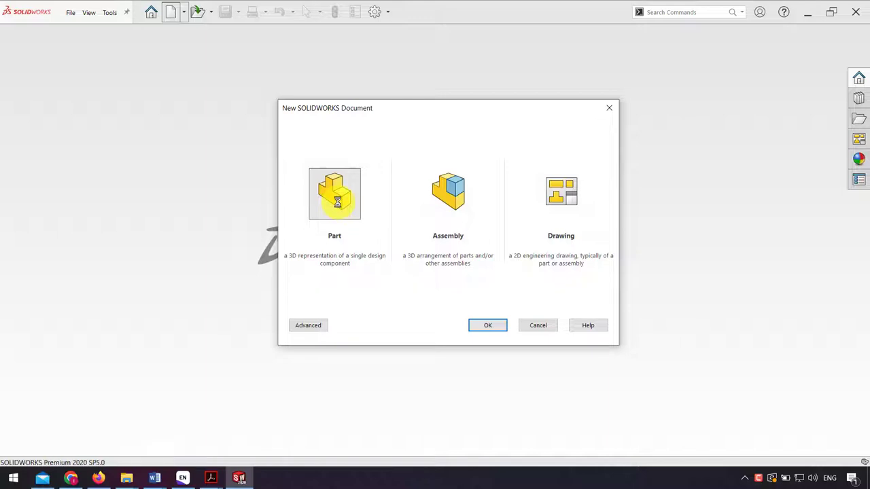
double_click(363, 235)
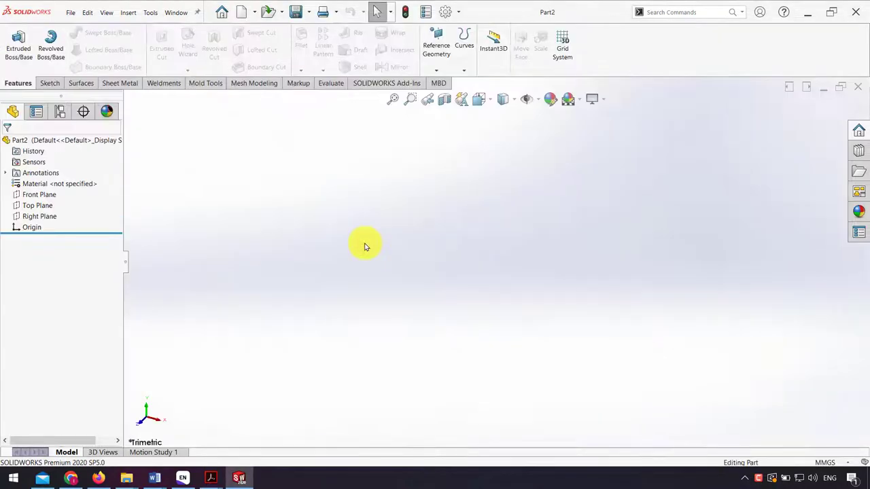
left_click(42, 206)
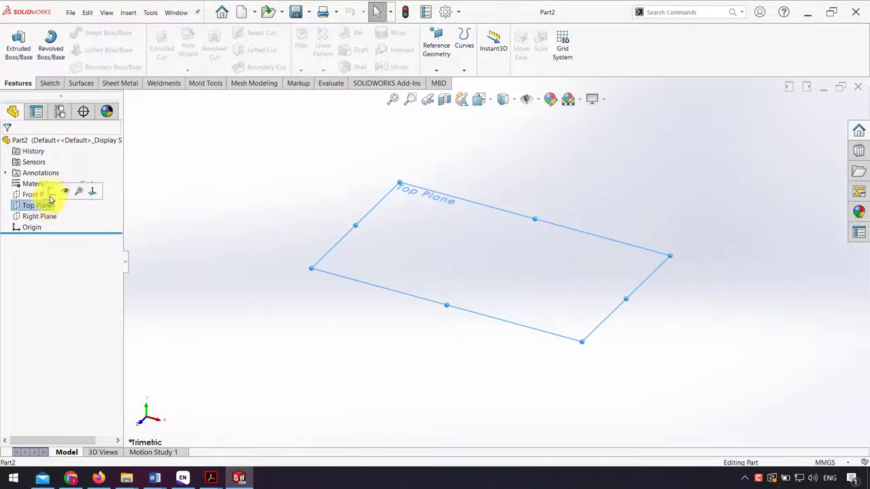
left_click(53, 195)
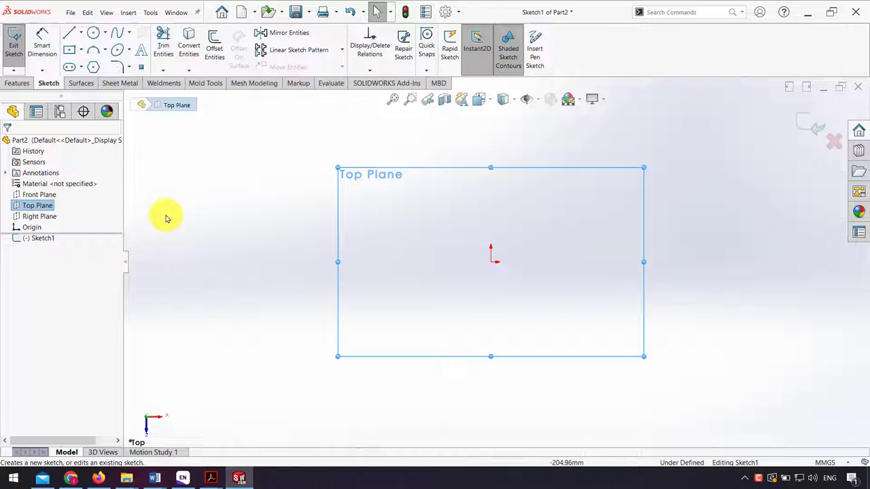
Draw a vertical centerline up from the origin and dimension it 80 mm
left_click(83, 35)
left_click(88, 59)
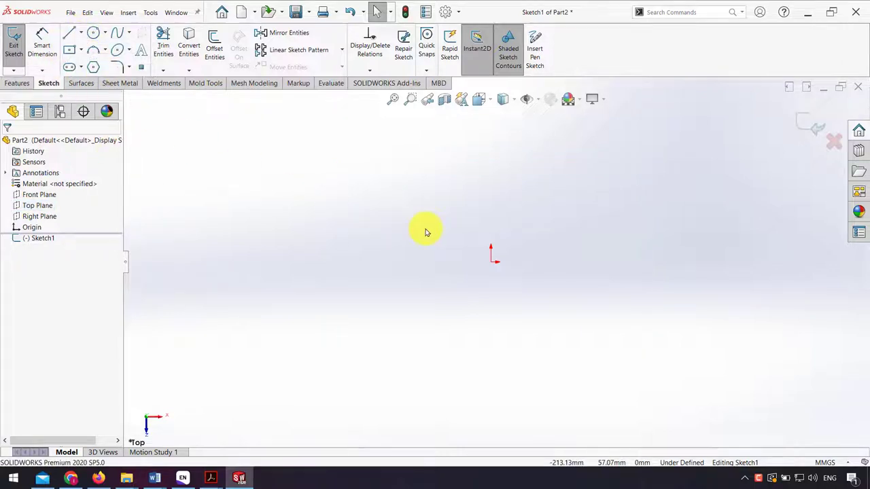
left_click(491, 262)
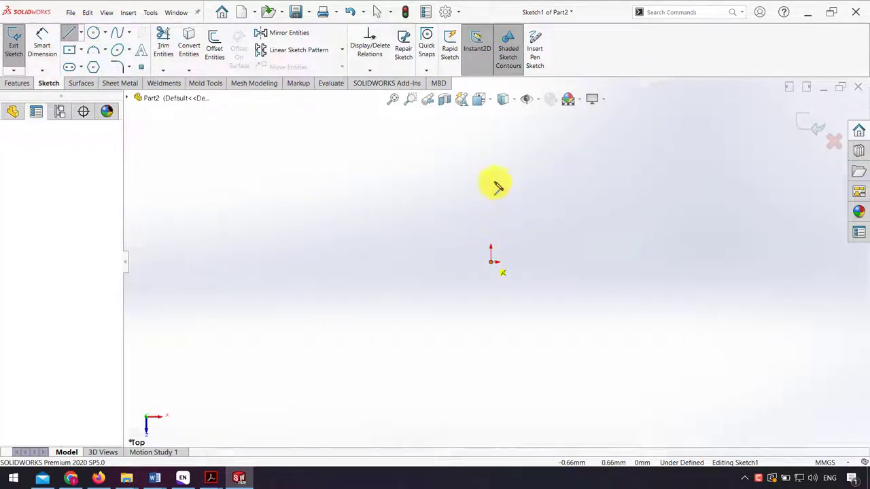
left_click(491, 139)
left_click(42, 38)
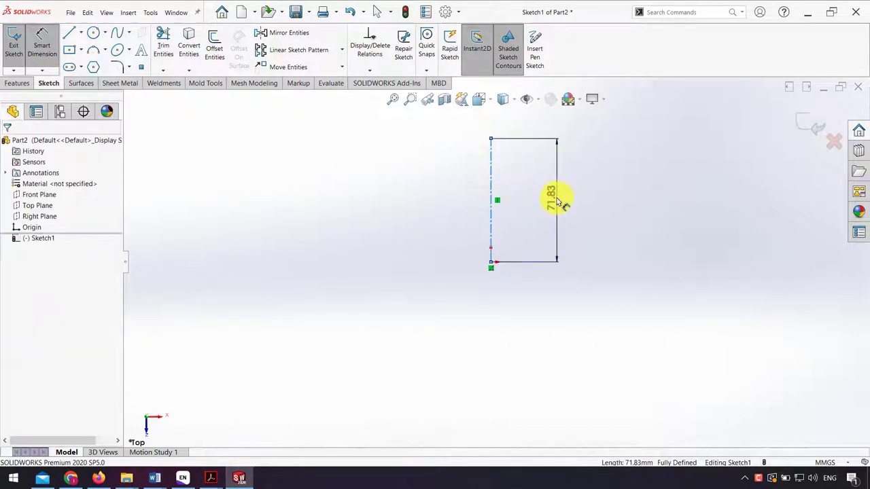
left_click(557, 201)
type("80")
key("Return")
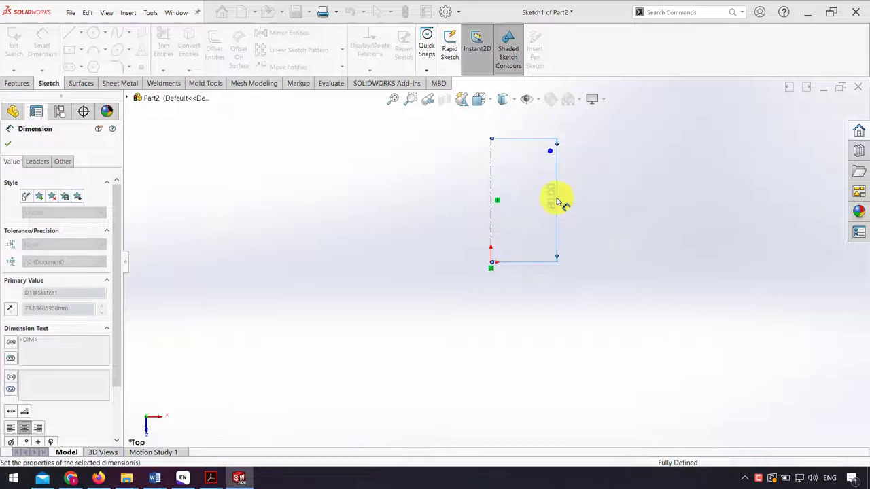
Draw a line angled down-left from the centerline's top and mirror it across the centerline
left_click(69, 34)
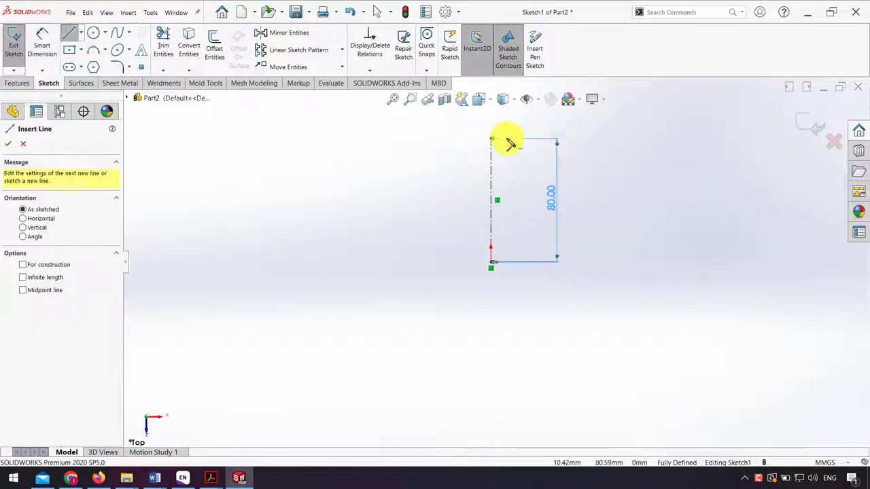
scroll(508, 141, "down", 1)
left_click(482, 155)
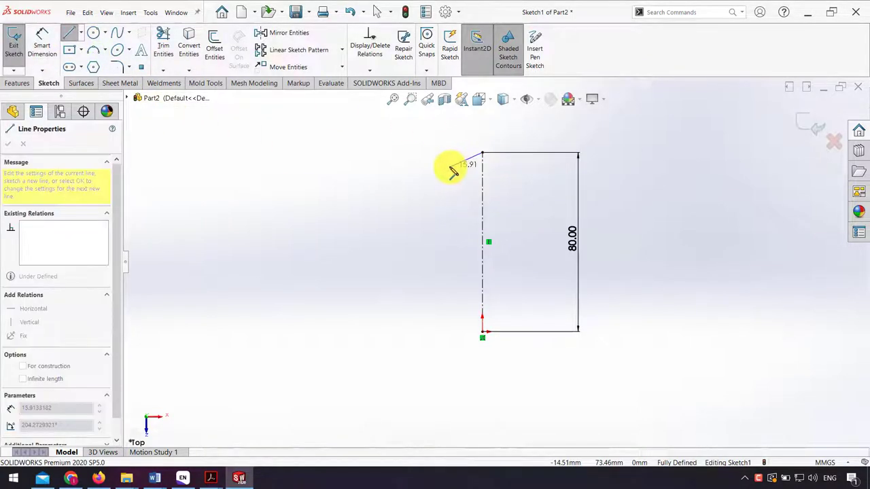
left_click(450, 167)
key("Escape")
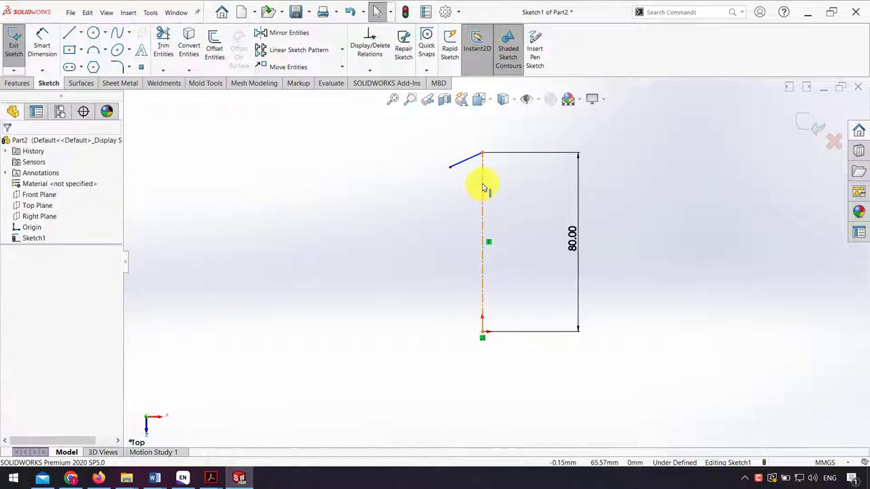
left_click(464, 161, "ctrl")
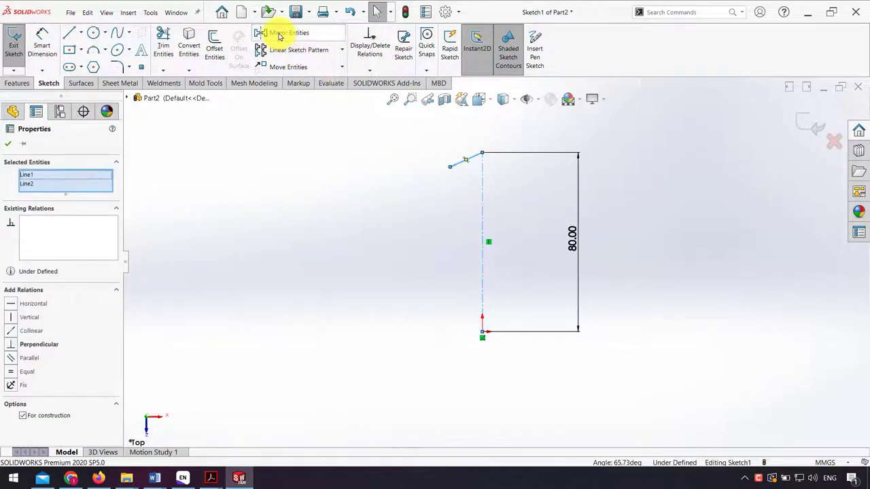
left_click(278, 34)
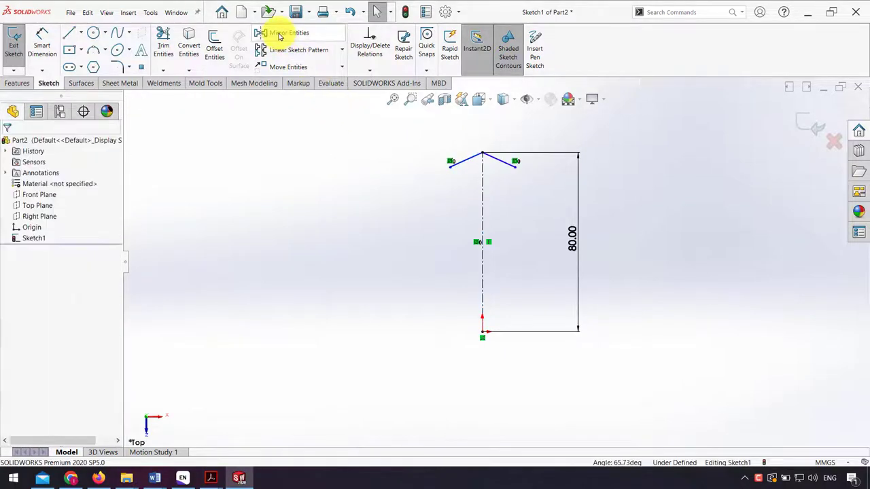
Dimension the V's width between its outer endpoints to 20 mm
left_click(41, 42)
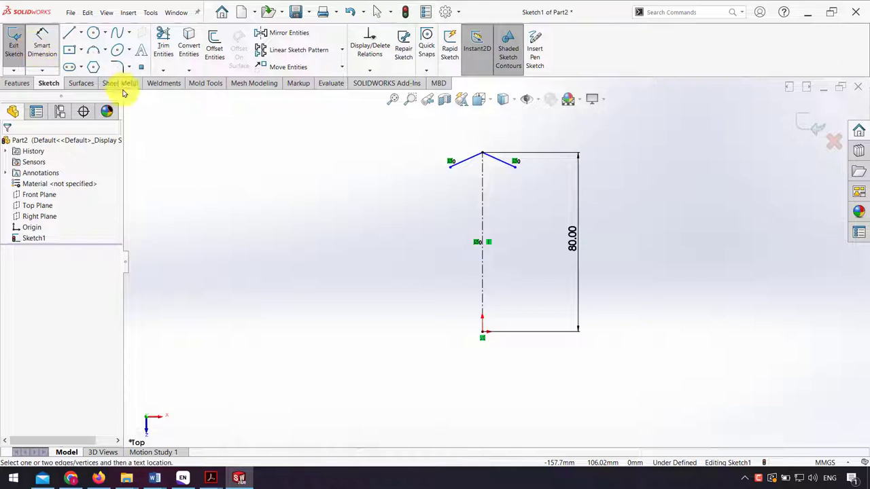
left_click(450, 162)
left_click(515, 162)
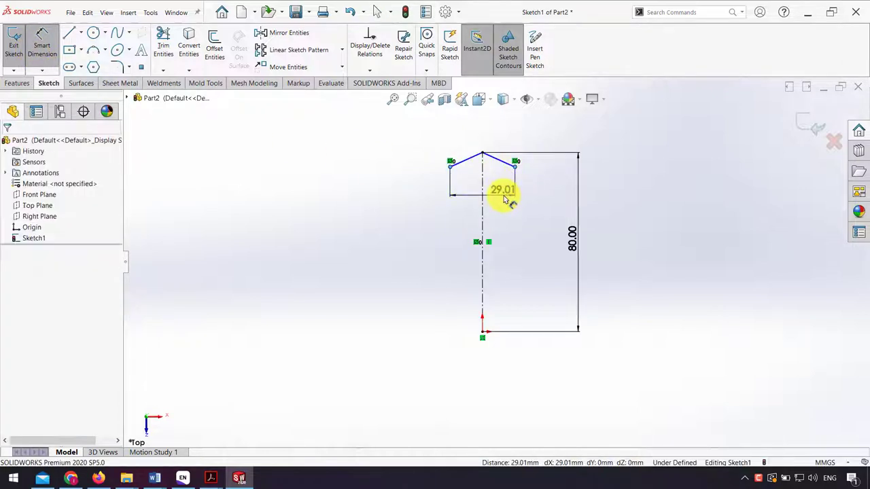
left_click(503, 197)
type("20")
key("Return")
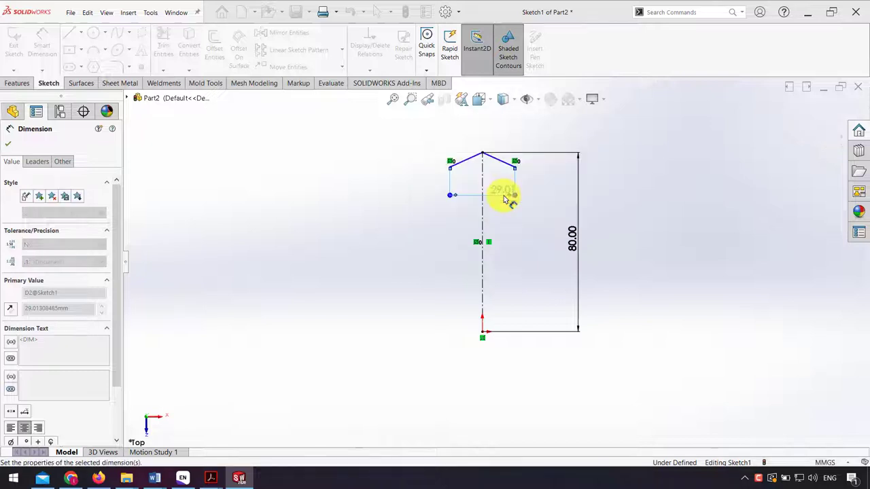
left_click(652, 189)
Dimension the V's depth to 3 mm and exit the sketch
left_click(505, 162)
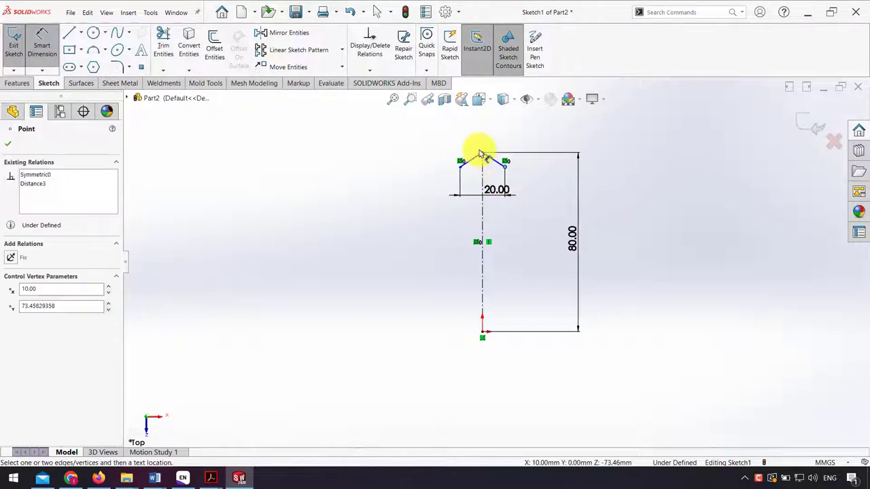
left_click(481, 157)
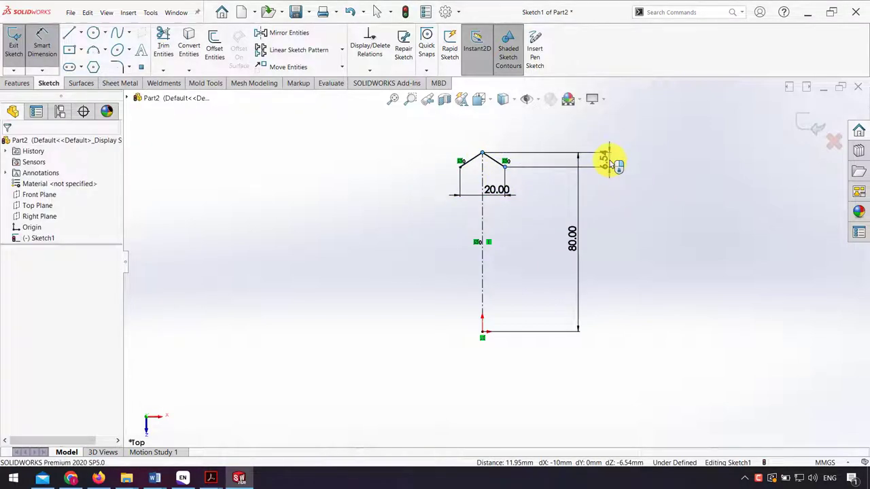
left_click(615, 165)
type("3")
key("Return")
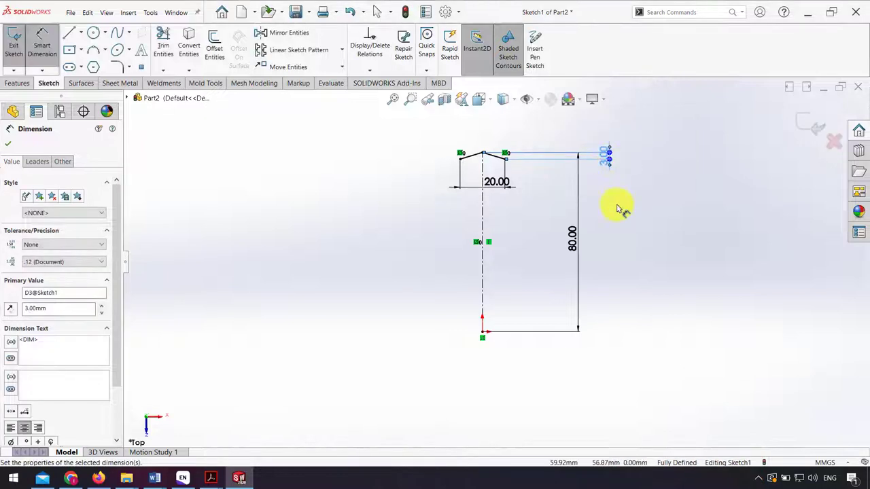
left_click(617, 208)
left_click(810, 123)
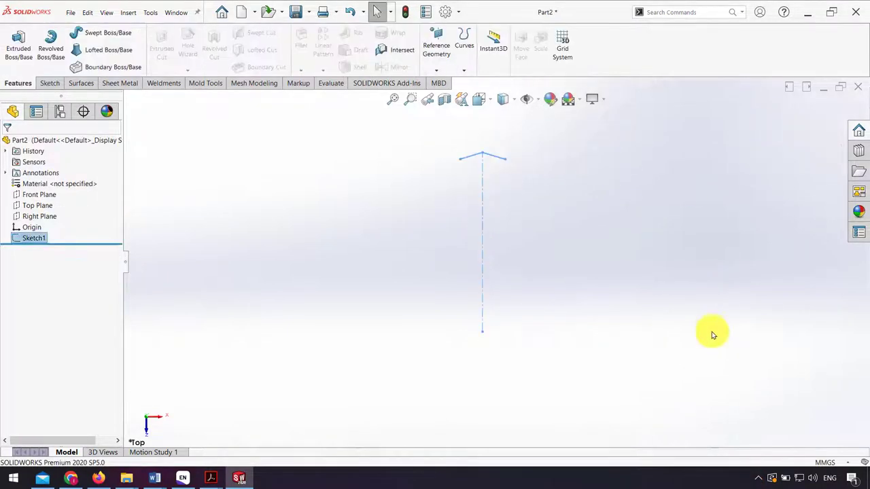
Create Plane1 offset 250 mm from the Top Plane and select it
left_click(436, 69)
left_click(443, 82)
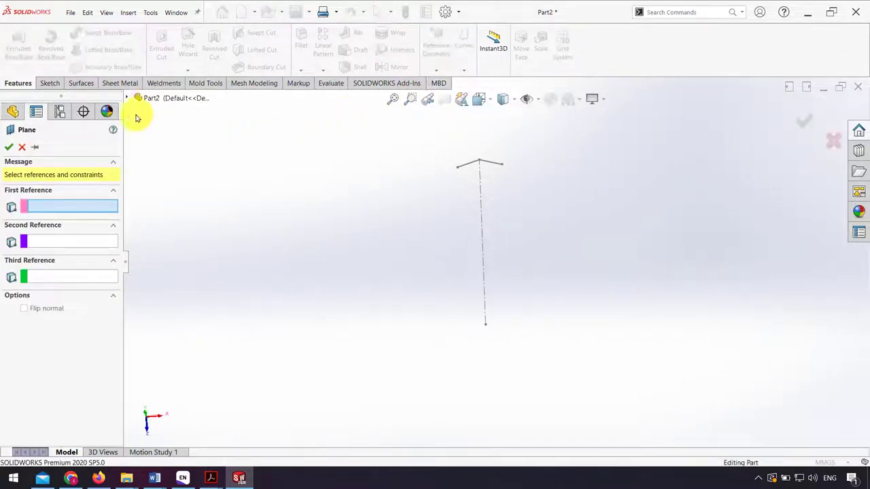
left_click(129, 100)
left_click(163, 164)
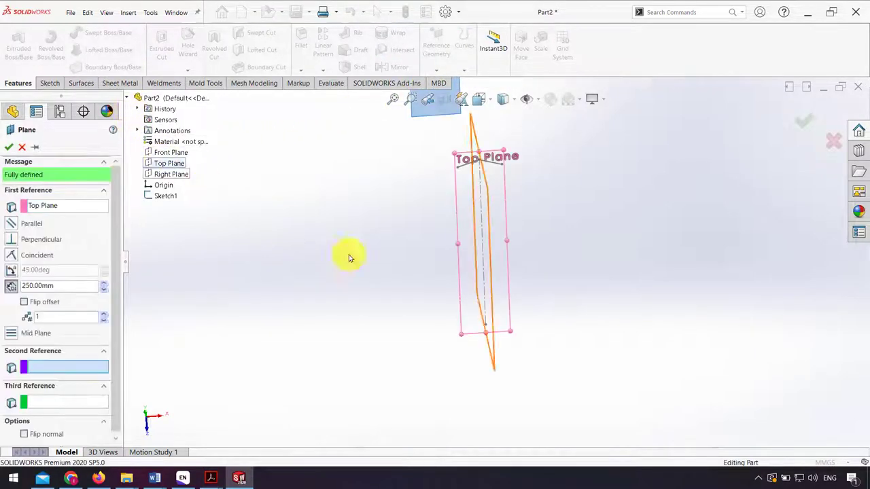
mouse_move(583, 229)
middle_mouse_down()
mouse_move(631, 202)
mouse_move(423, 271)
middle_mouse_up()
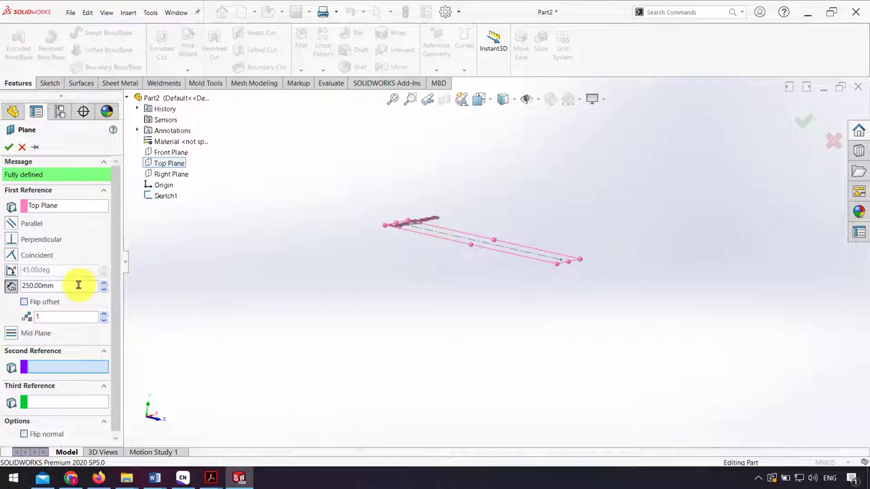
left_click(10, 146)
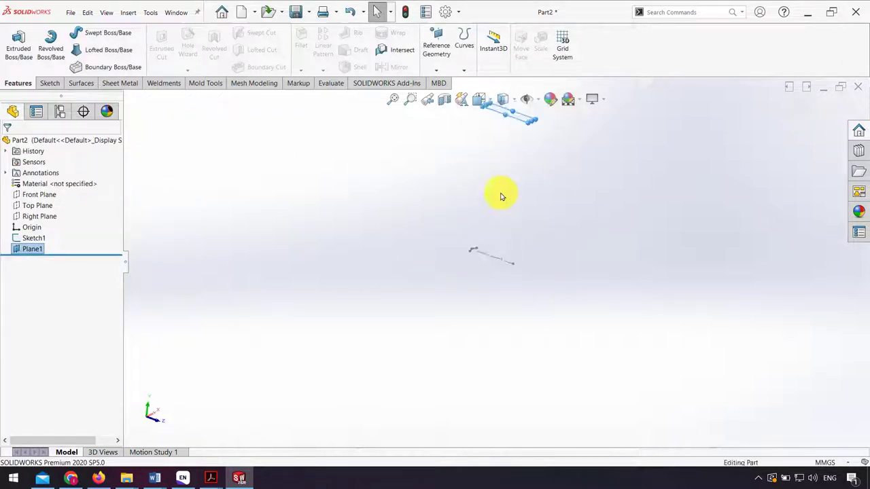
left_click(503, 191)
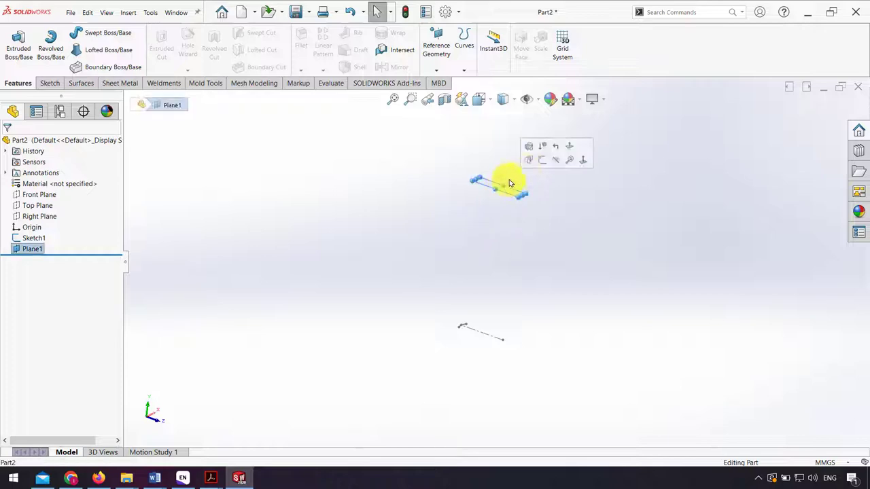
Sketch a three-point arc across the top on Plane1
left_click(543, 163)
left_click(583, 211)
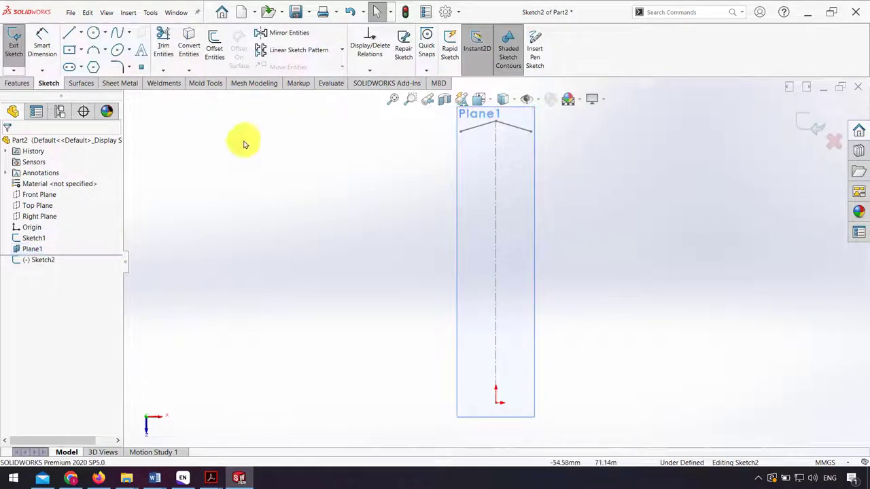
left_click(95, 51)
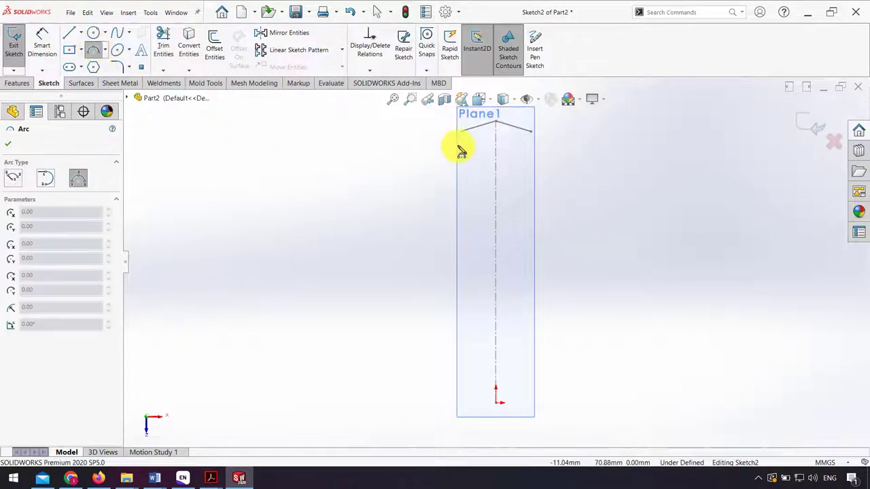
left_click(461, 130)
left_click(532, 130)
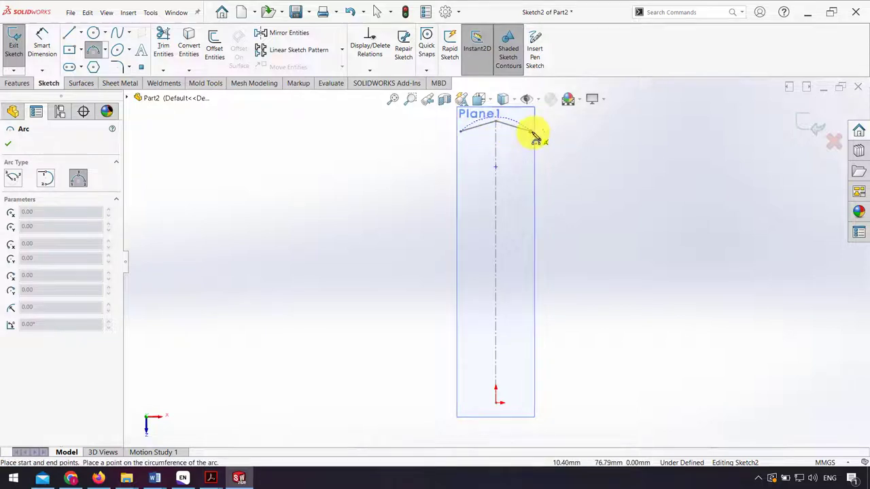
left_click(499, 125)
key("Escape")
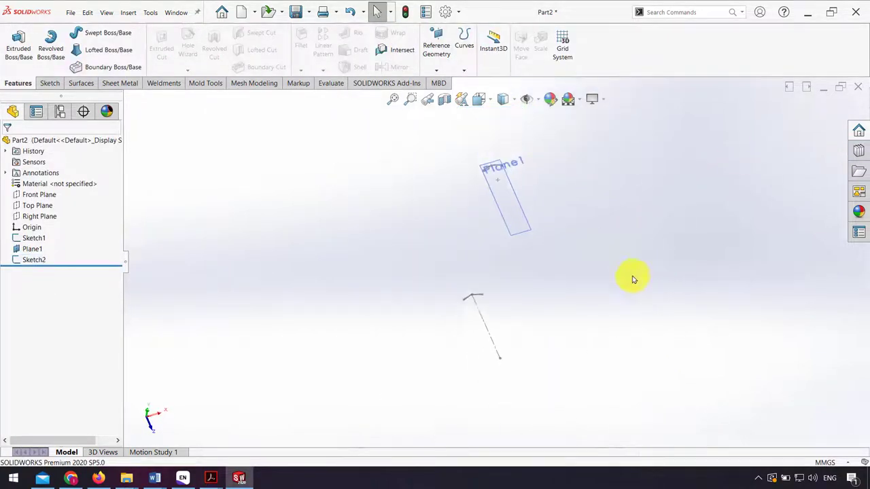
Rotate the view and start a new sketch on the Right Plane
middle_click_drag(632, 279, 679, 236)
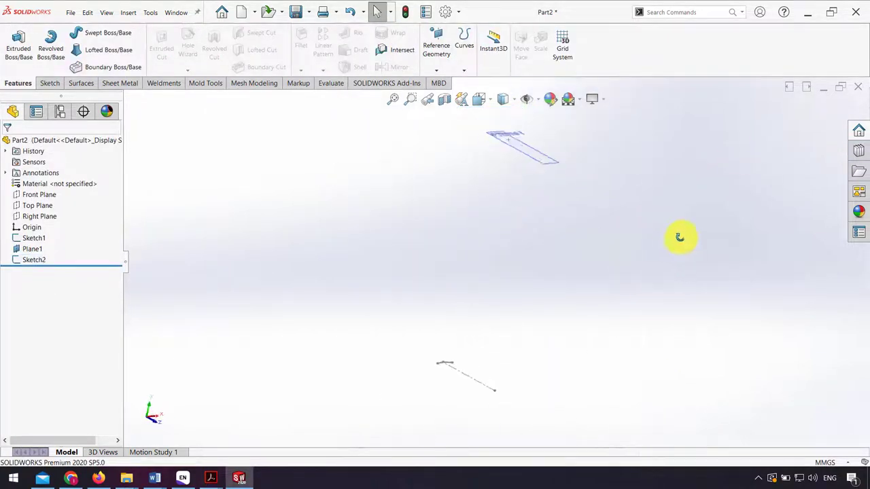
left_click(35, 217)
left_click(45, 206)
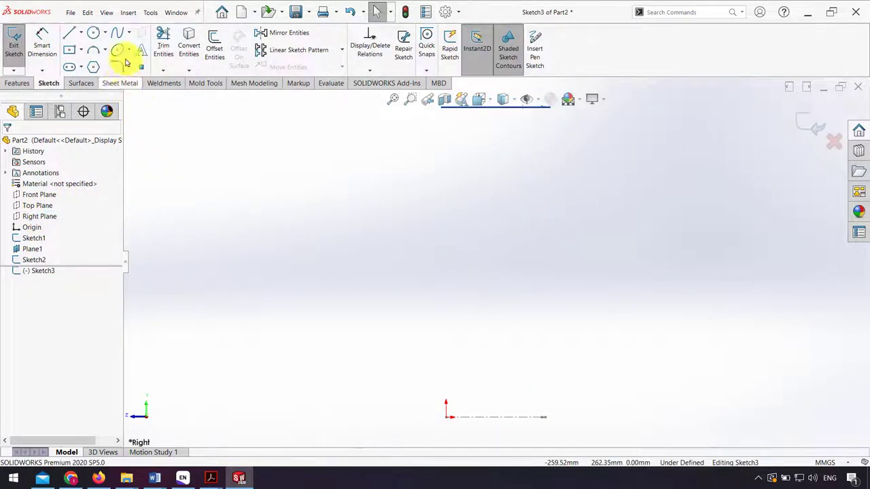
Draw a three-point spline from near the top down to the horizontal axis
left_click(117, 32)
left_click(540, 146)
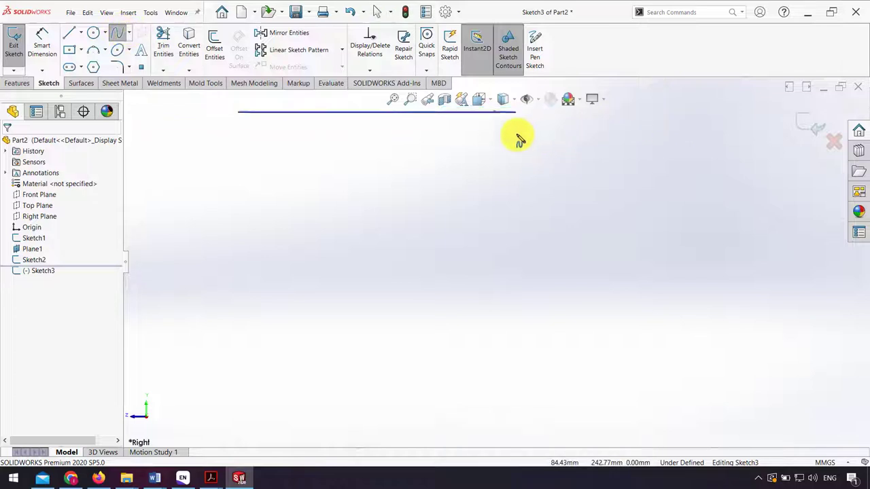
left_click(494, 215)
scroll(472, 272, "up", 4)
scroll(509, 402, "down", 5)
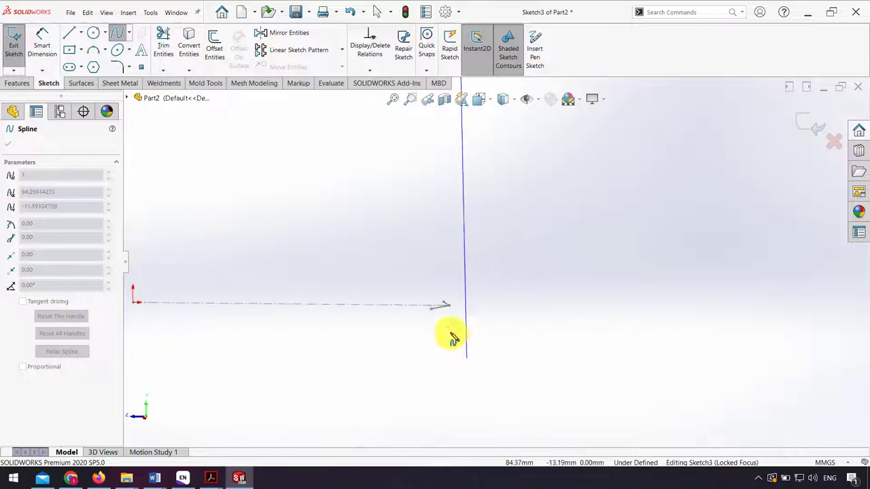
left_click(450, 293)
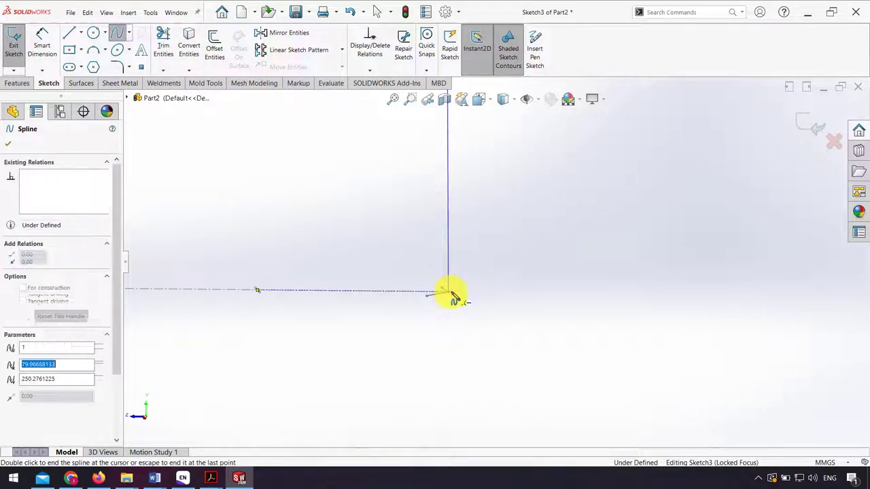
key("Escape")
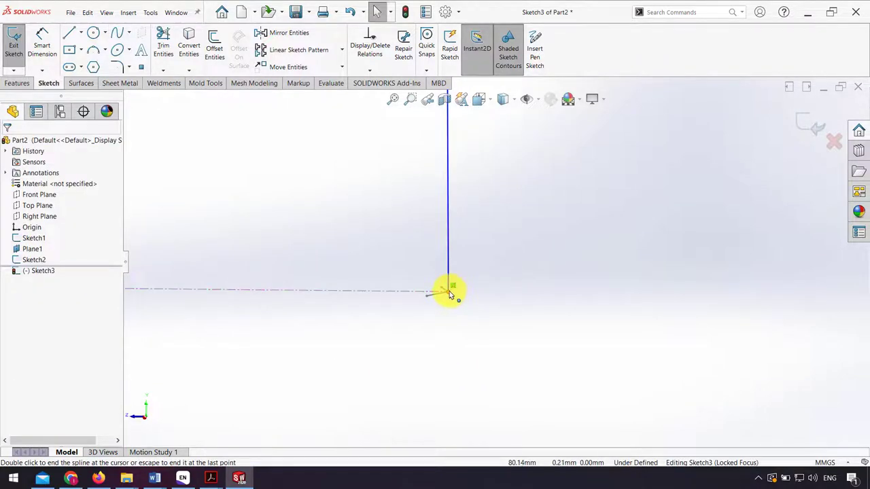
Add a Pierce relation between the spline's lower endpoint and the Sketch1 line
left_click(448, 293)
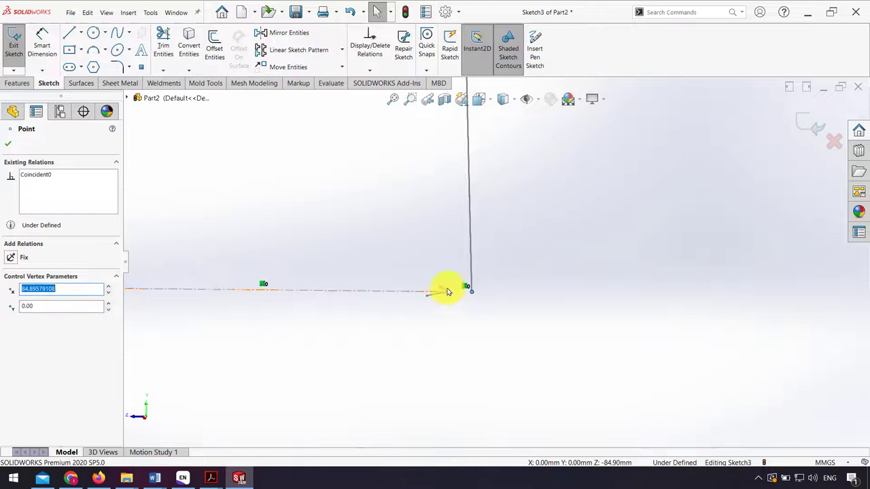
left_click(468, 275, "ctrl")
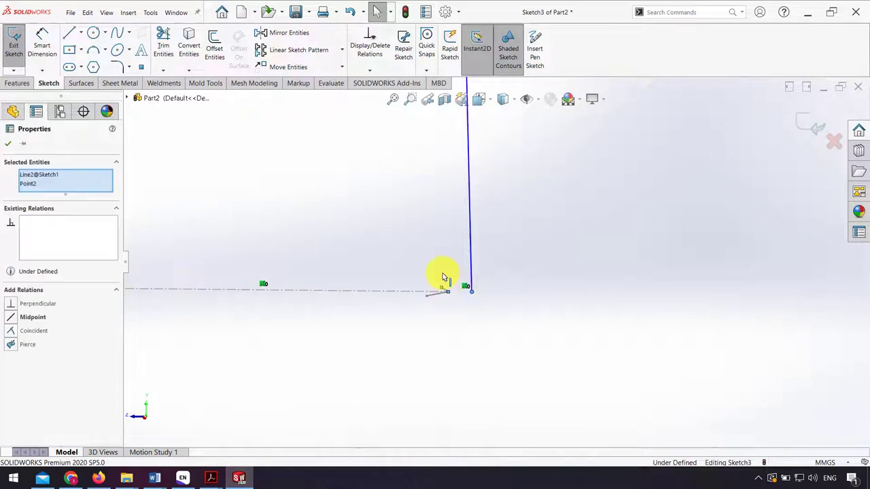
left_click(8, 346)
key("Escape")
scroll(498, 161, "up", 5)
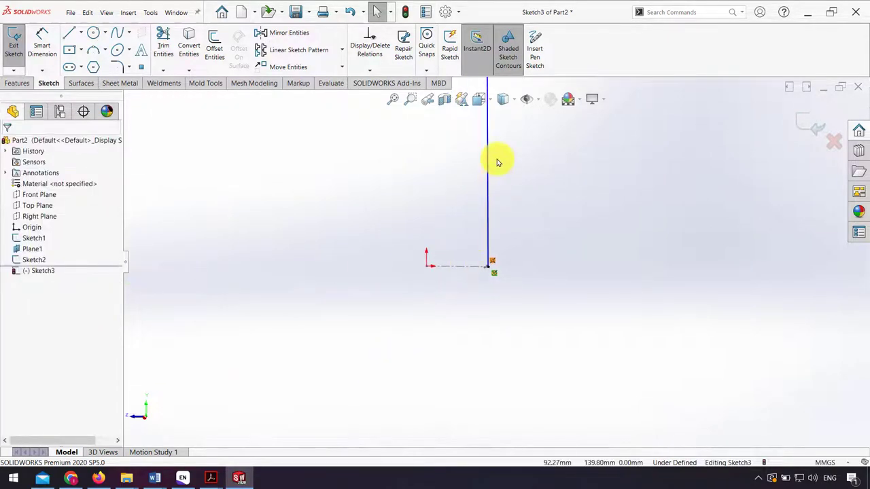
scroll(495, 194, "down", 3)
scroll(494, 180, "down", 3)
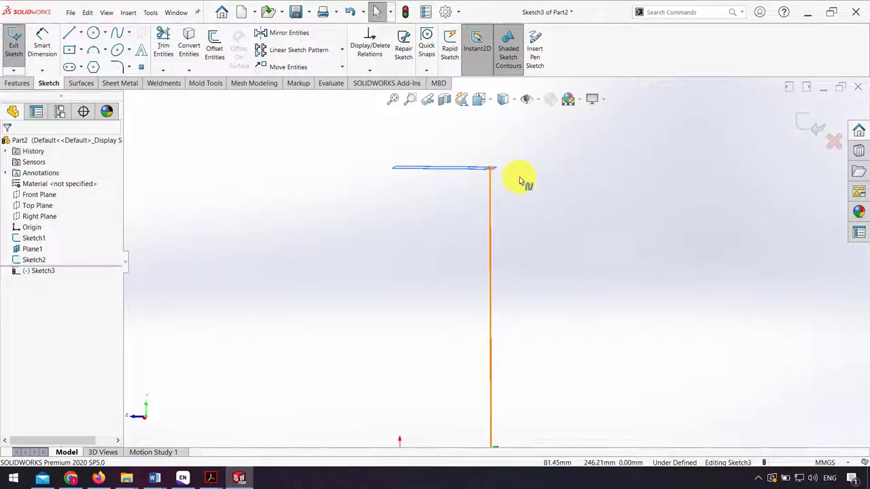
left_click(508, 170)
left_click(502, 174)
scroll(442, 229, "down", 2)
scroll(467, 229, "down", 2)
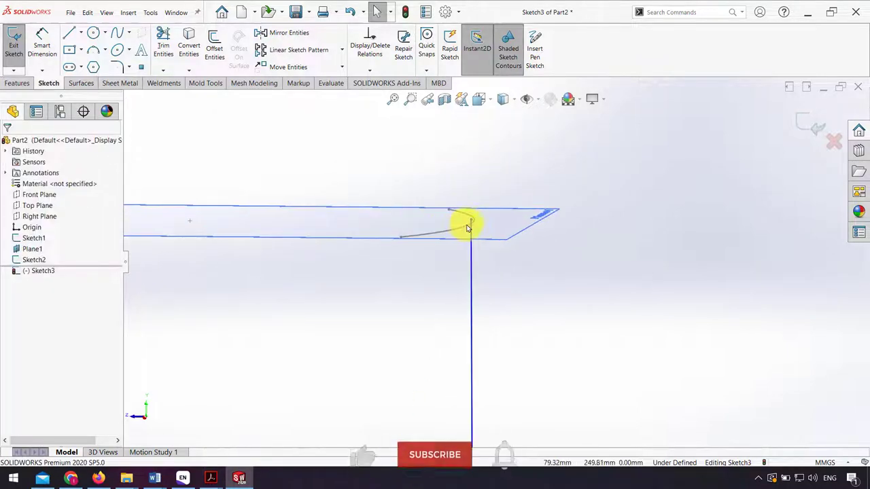
Add a Pierce relation locking the spline's top endpoint onto the Sketch2 arc
left_click(471, 219)
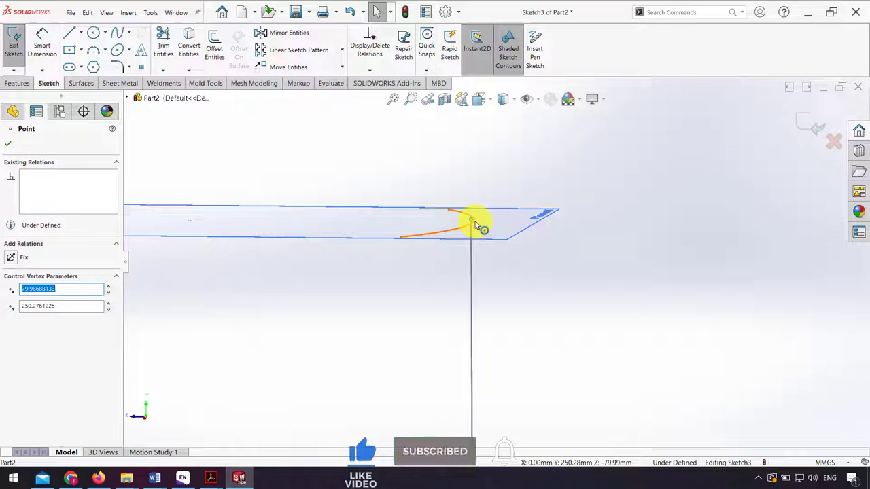
left_click(391, 237, "ctrl")
left_click(30, 331)
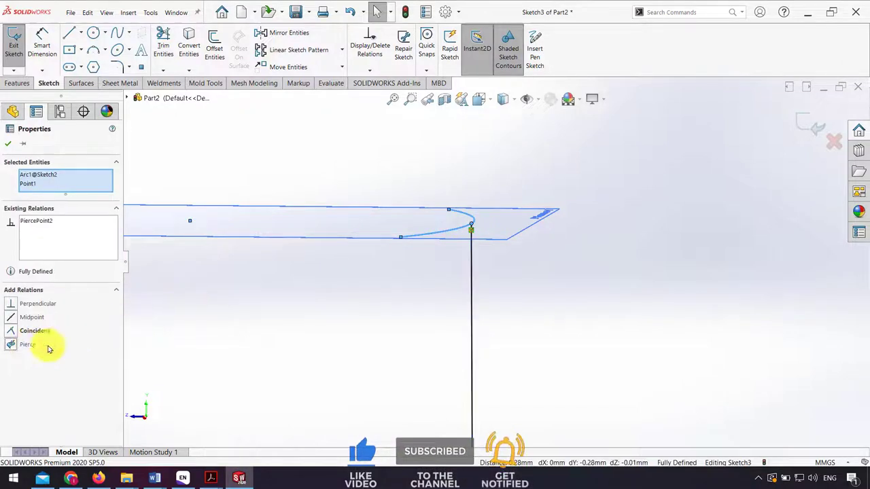
left_click(381, 330)
scroll(391, 335, "up", 3)
scroll(442, 332, "up", 1)
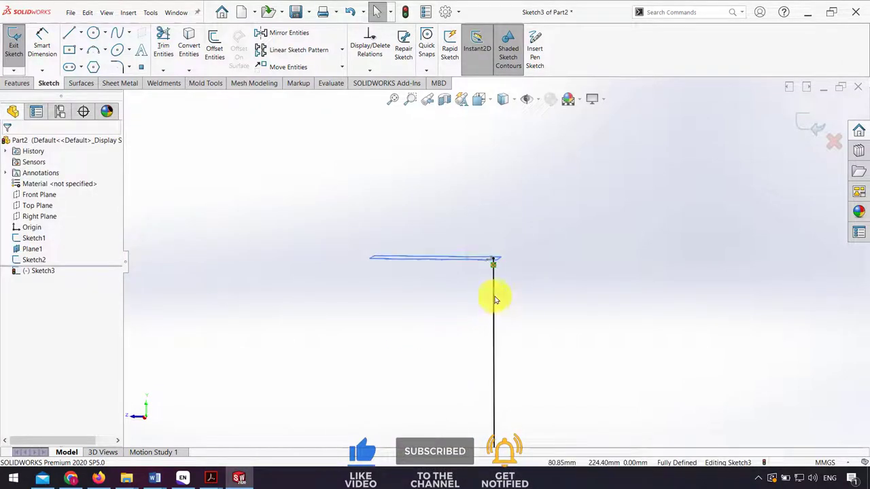
Bow the spline outward by dragging its tangent handle
left_click(494, 297)
left_click_drag(496, 360, 553, 404)
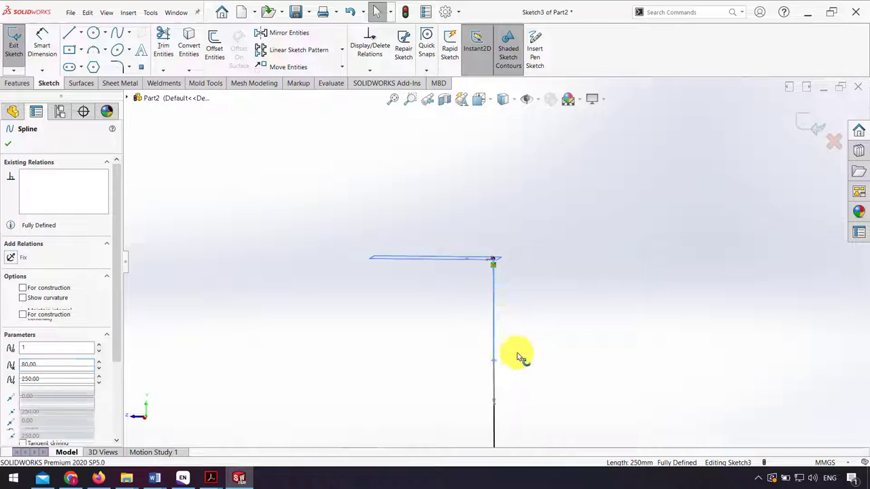
scroll(516, 381, "up", 2)
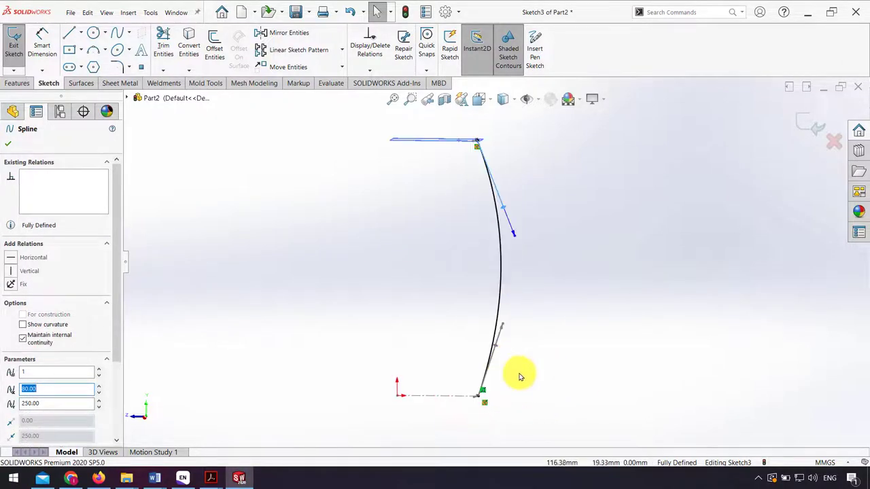
left_click(514, 374)
Start a construction centerline from the origin
left_click(42, 44)
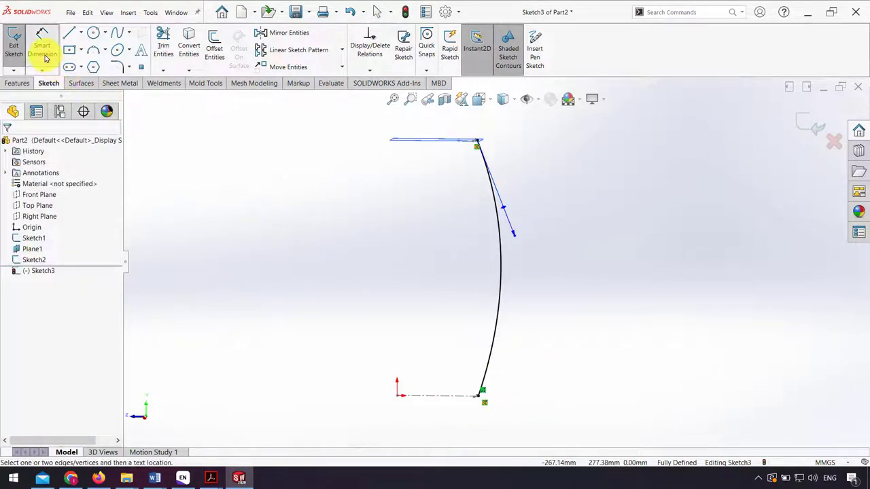
left_click(81, 34)
left_click(87, 62)
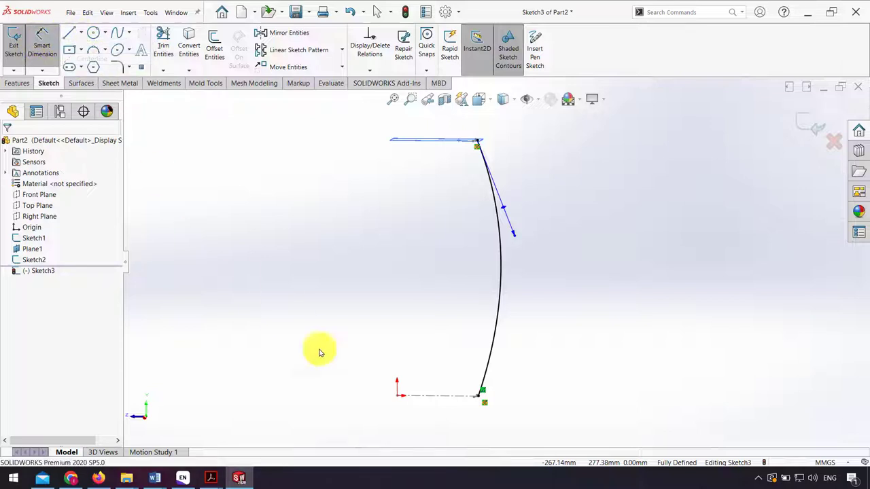
left_click(398, 396)
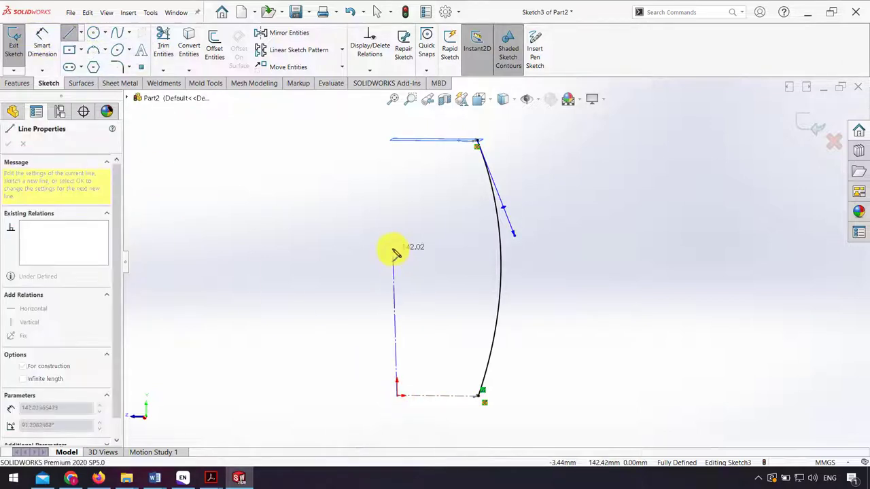
Finish the vertical centerline and dimension the spline's top tangent angle, entering 20
left_click(398, 123)
key("Escape")
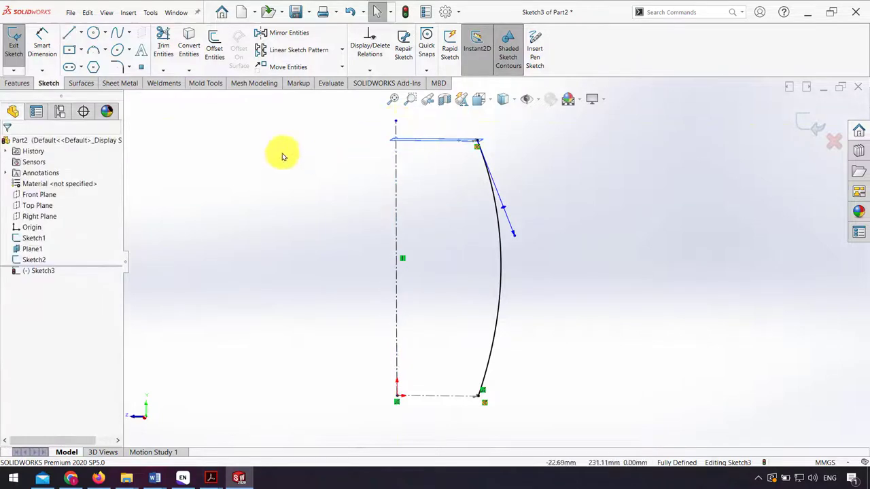
left_click(42, 40)
left_click(506, 212)
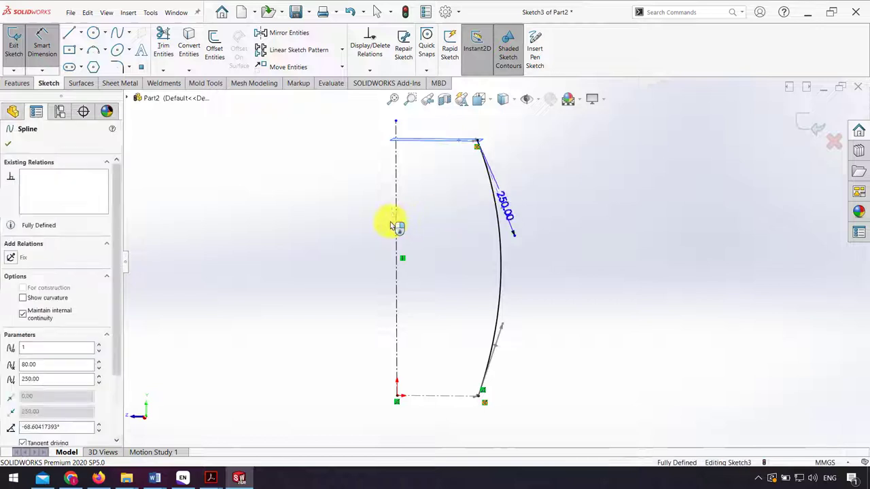
left_click(398, 226)
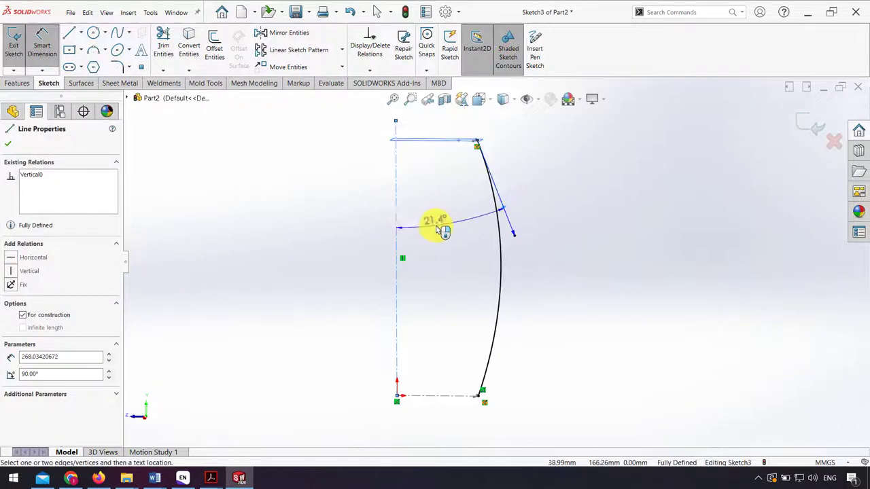
left_click(439, 230)
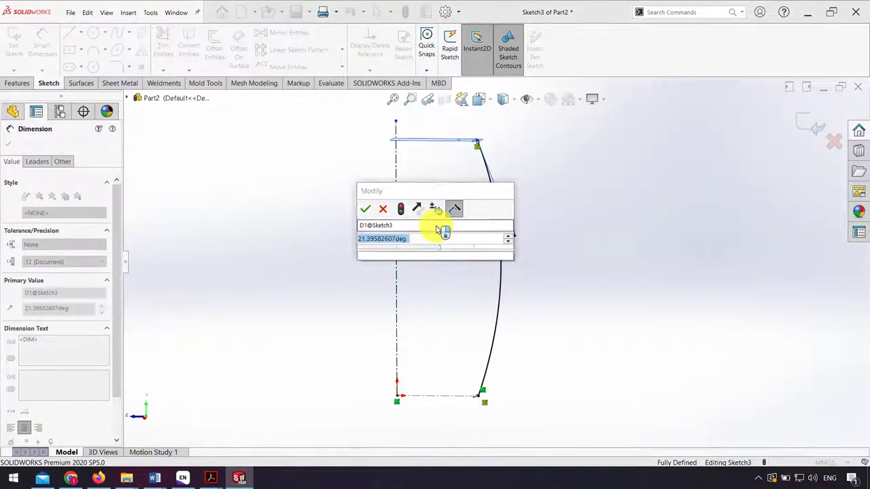
type("20")
key("Return")
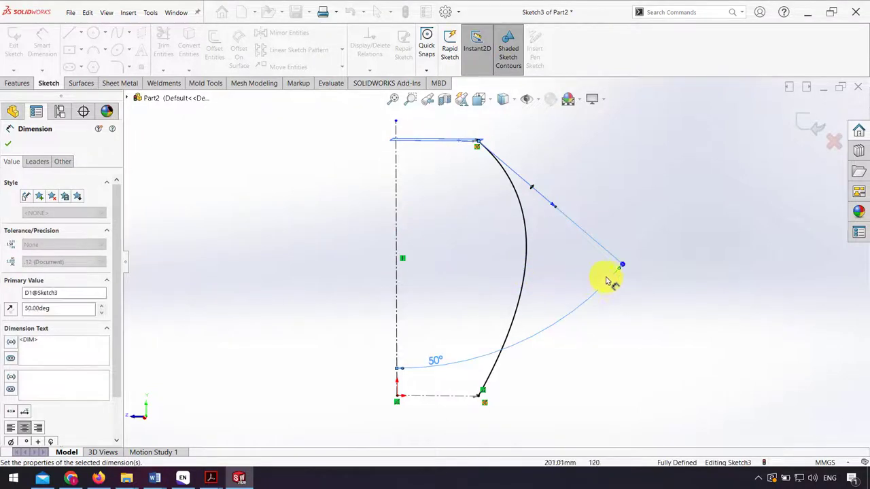
Dimension the spline's top tangent handle length to 300 mm
key("Escape")
left_click(554, 212)
left_click(557, 218)
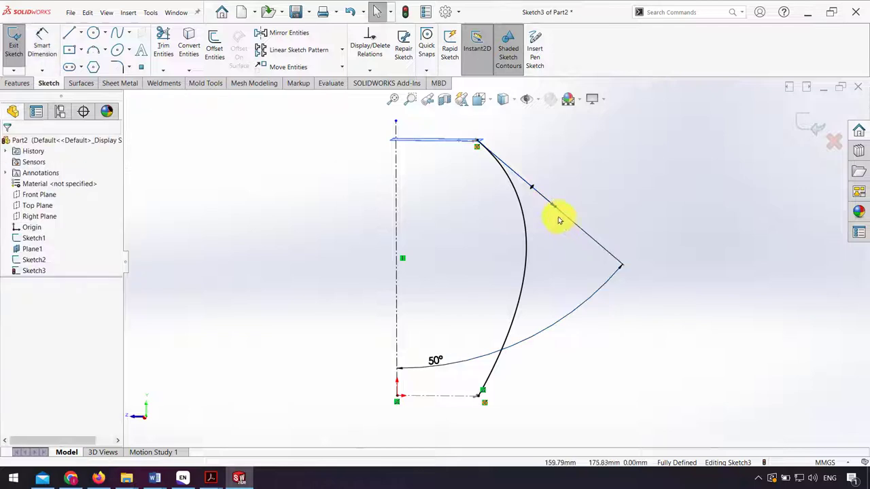
scroll(509, 211, "down", 4)
left_click(42, 48)
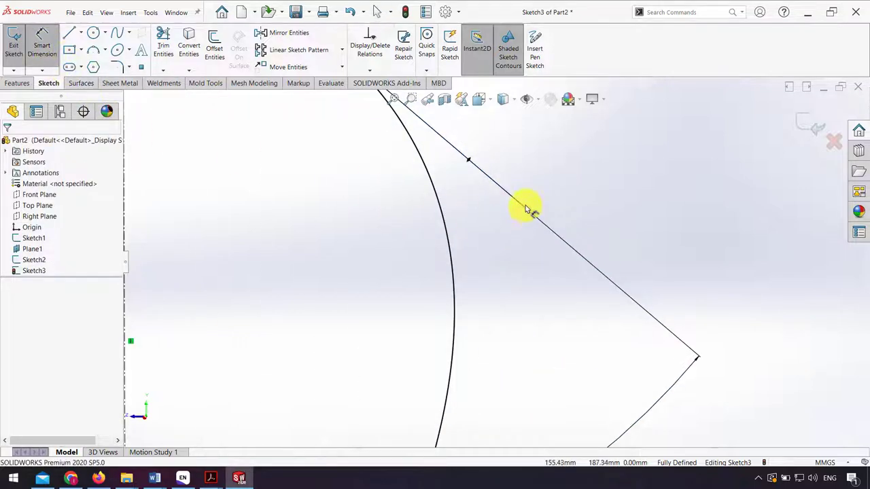
left_click(526, 214)
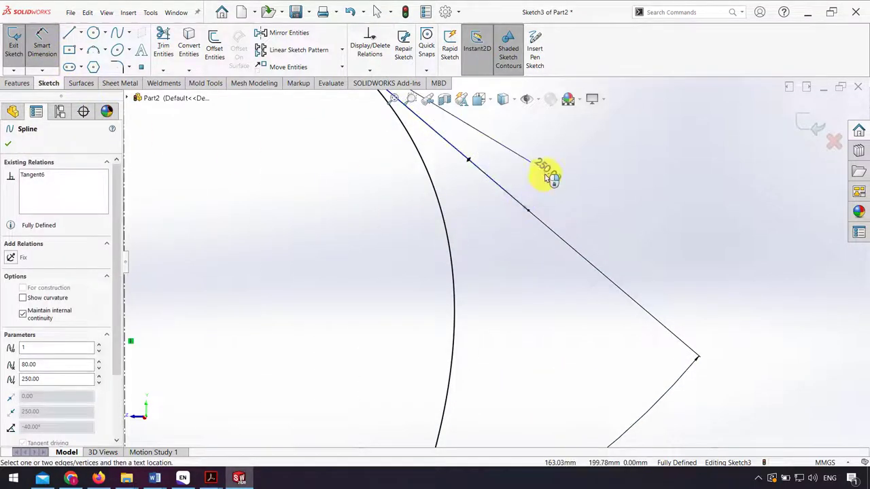
left_click(546, 174)
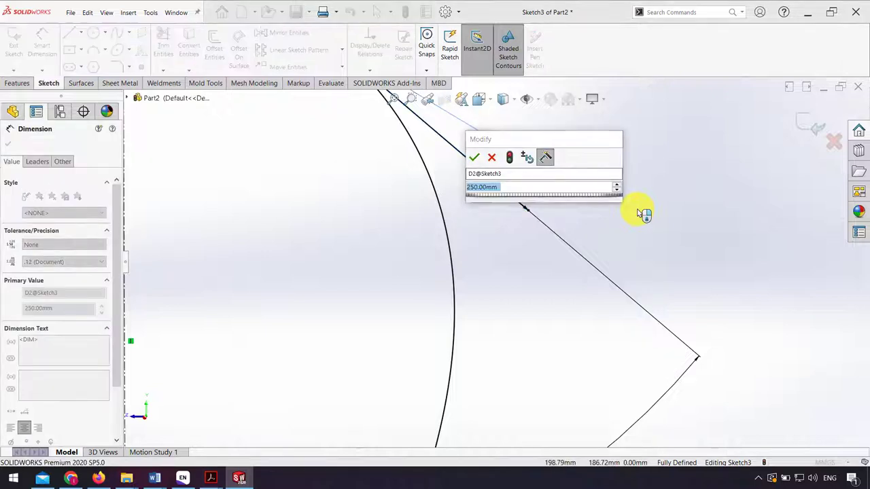
type("300")
key("Return")
Apply the handle length and pull out the spline's bottom tangent handle
key("f")
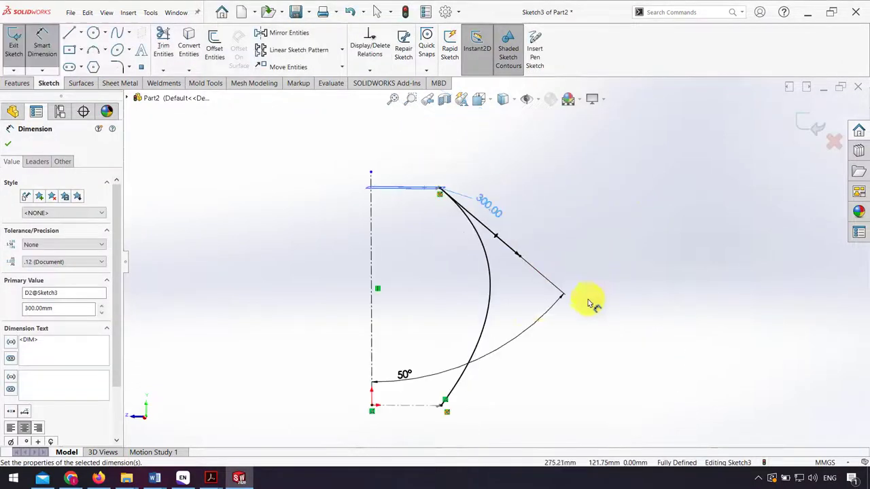
scroll(472, 382, "down", 3)
key("Escape")
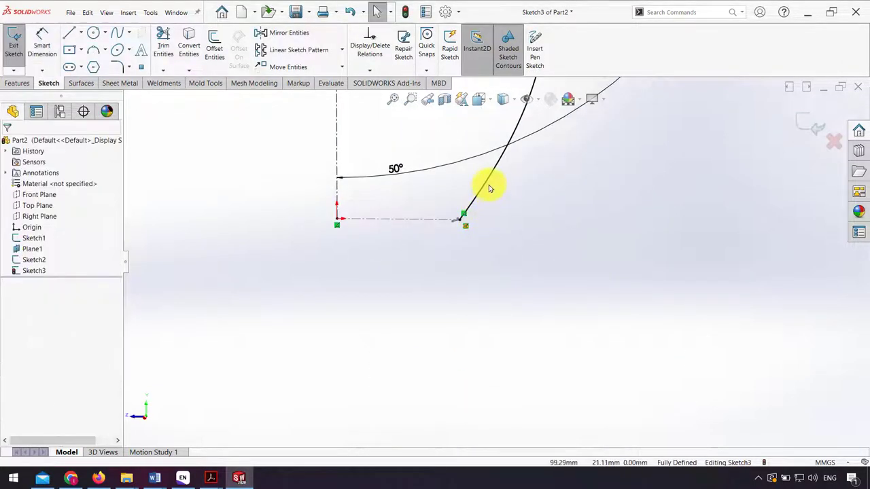
left_click(497, 166)
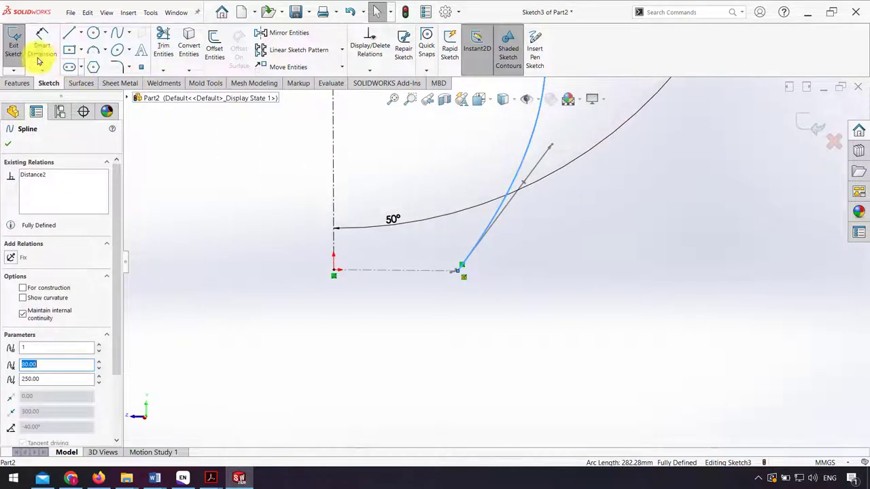
left_click(58, 53)
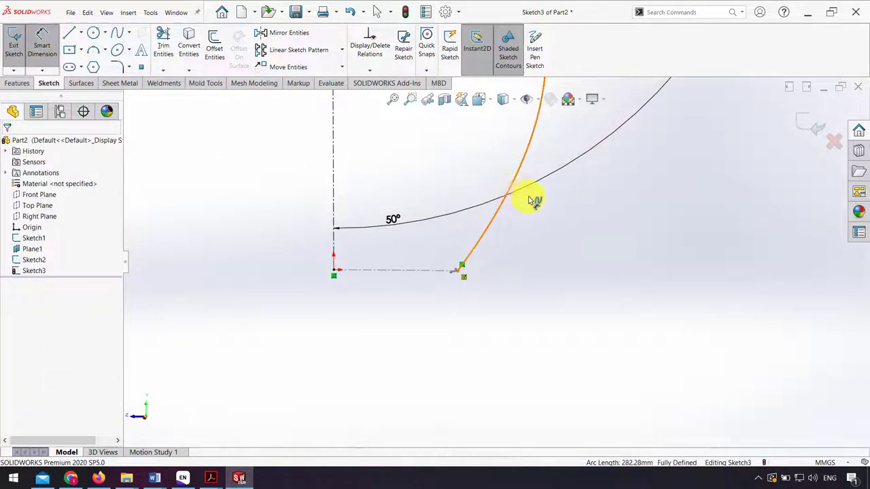
left_click(533, 200)
key("Escape")
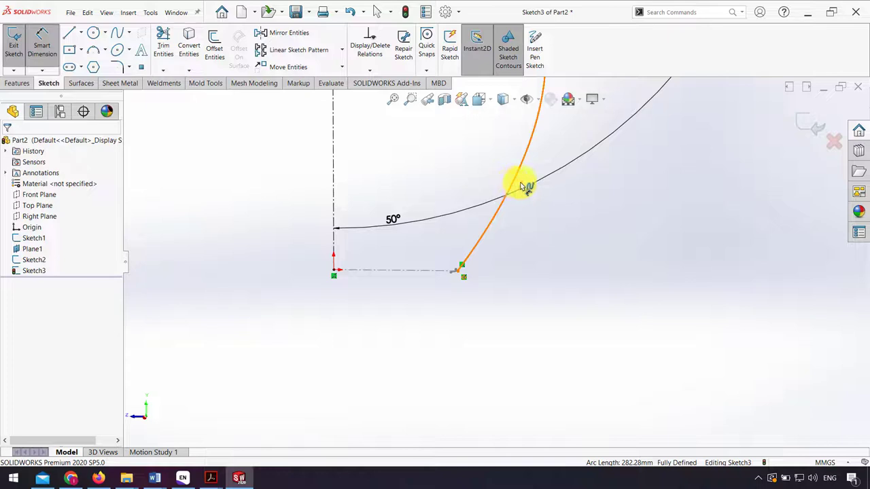
left_click(523, 187)
key("Escape")
key("Escape")
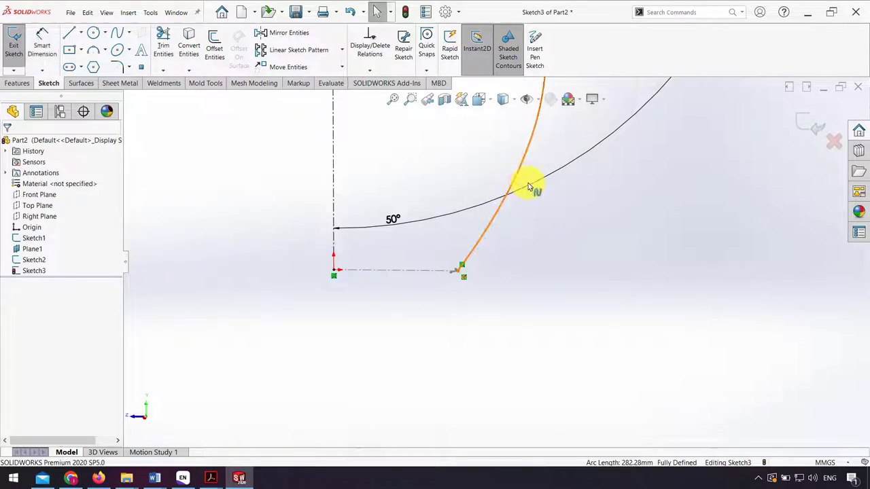
left_click(528, 183)
left_click_drag(524, 185, 568, 163)
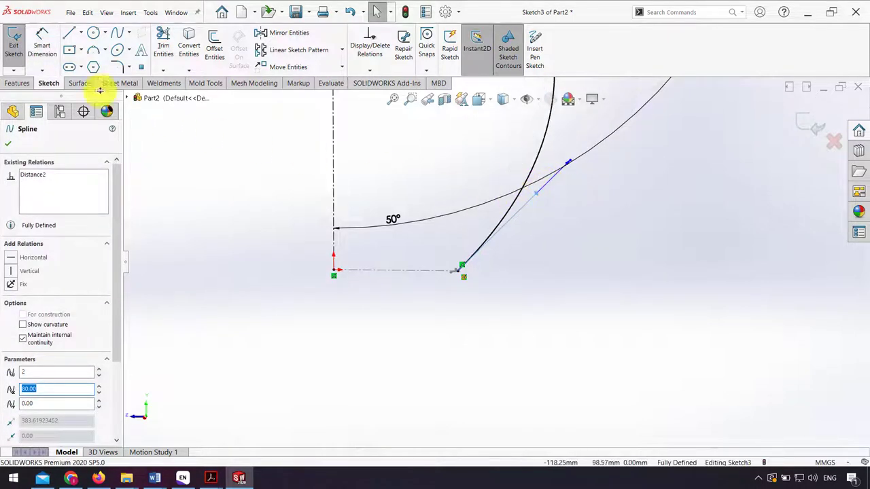
Dimension the bottom tangent handle at 20° from the vertical centerline
key("d")
left_click(534, 199)
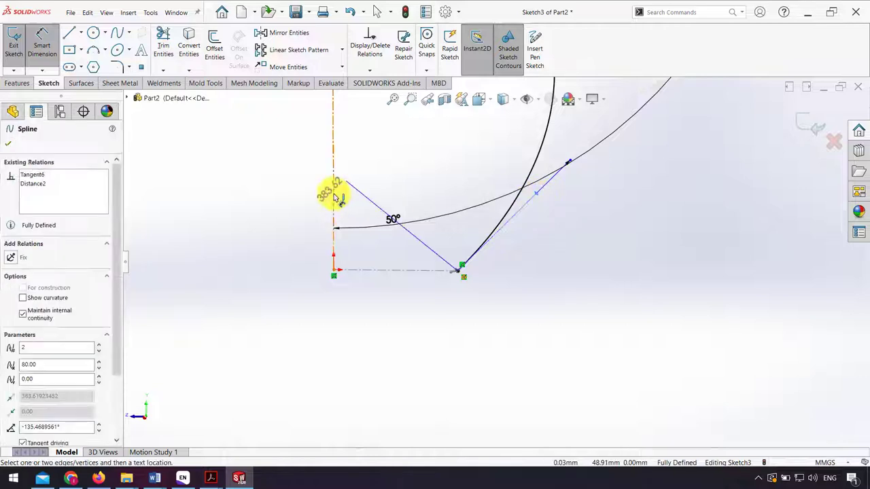
left_click(334, 194)
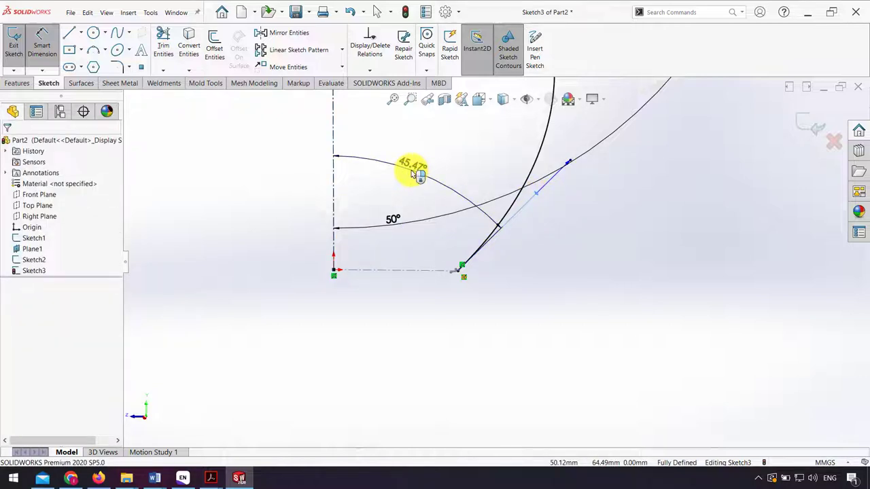
left_click(413, 174)
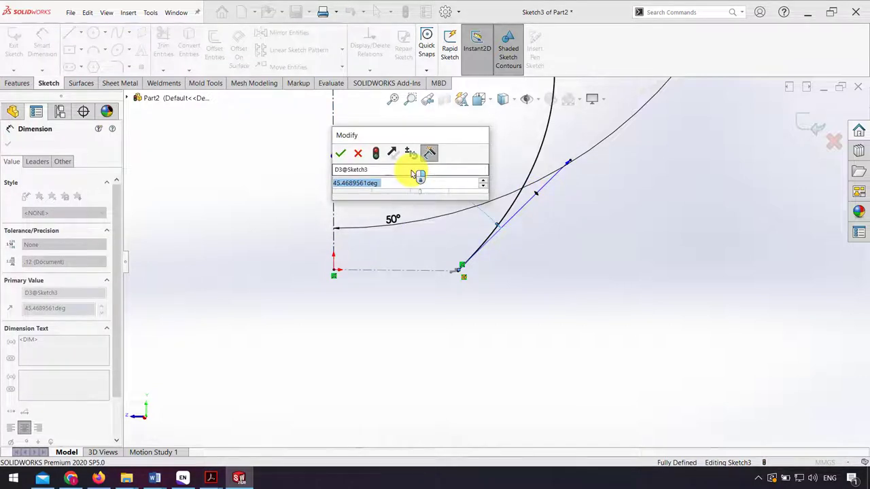
type("20")
key("Return")
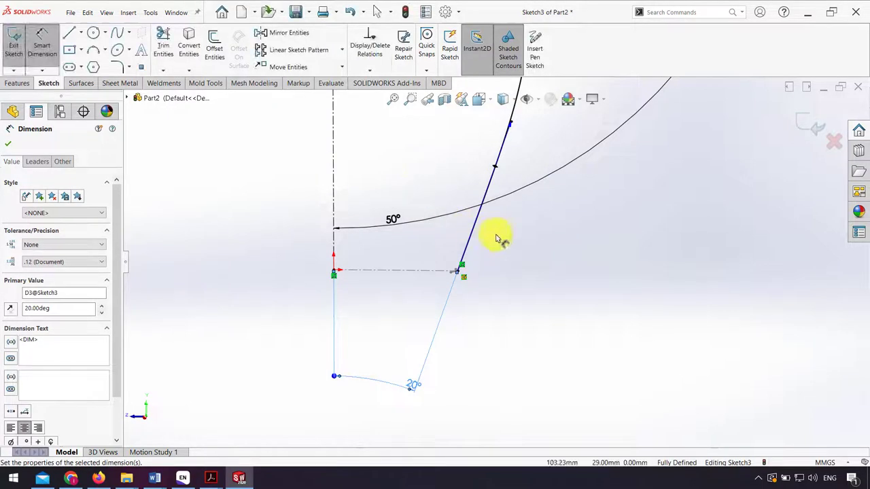
key("Escape")
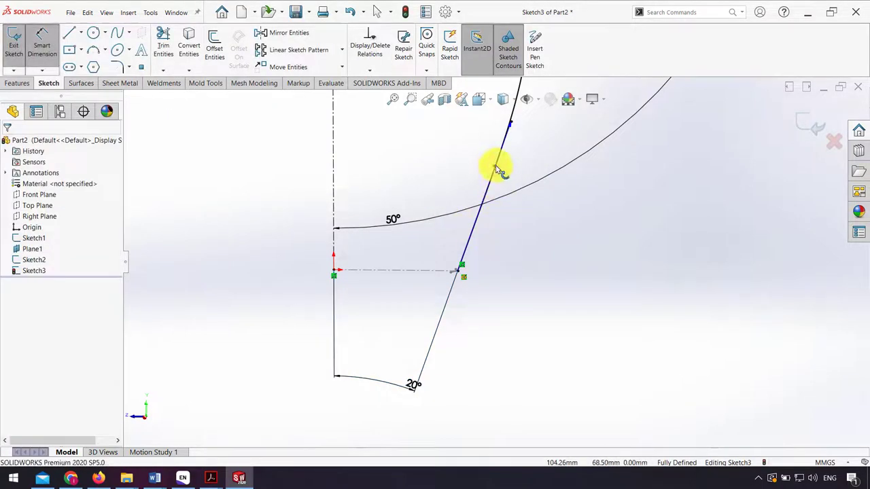
Set the bottom tangent handle length to 60 mm
left_click_drag(498, 169, 555, 223)
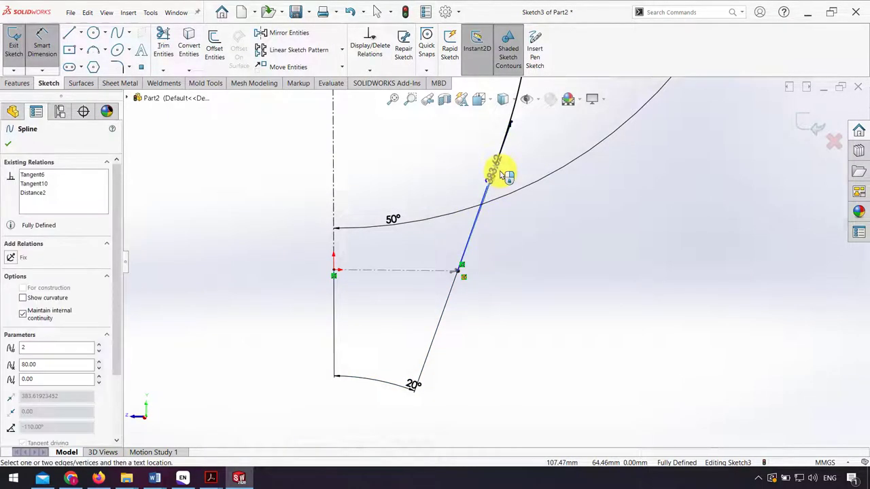
left_click(555, 223)
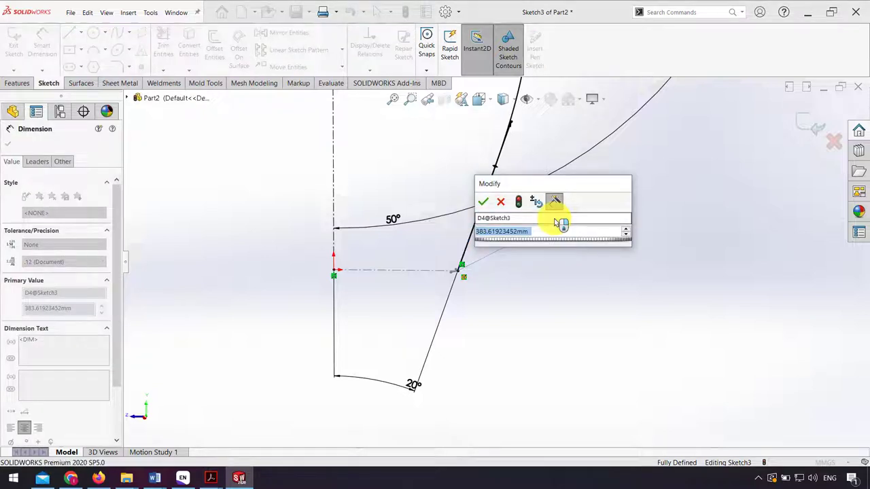
type("60")
key("Return")
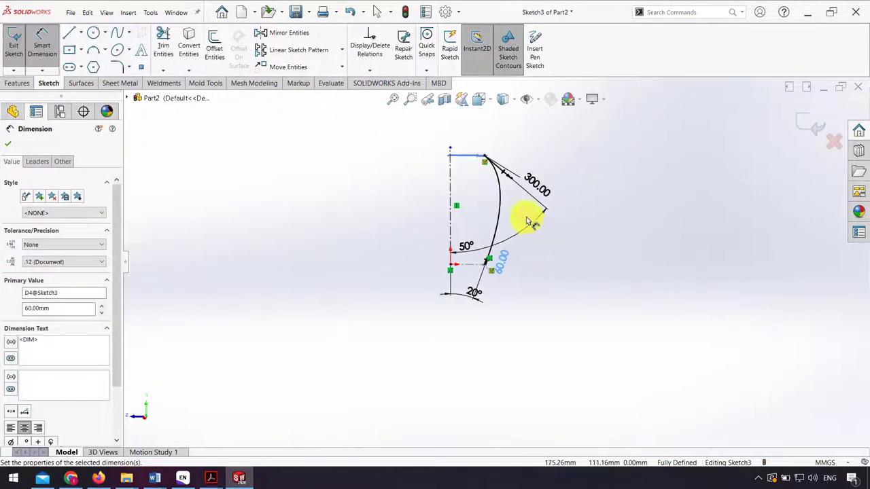
Close Sketch3, hide Plane1, and start a Lofted Surface
left_click(537, 269)
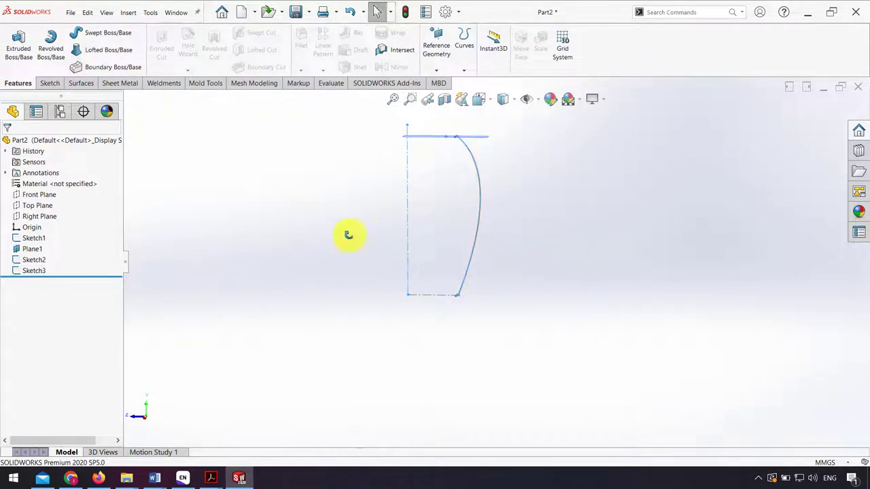
middle_click_drag(346, 233, 333, 286)
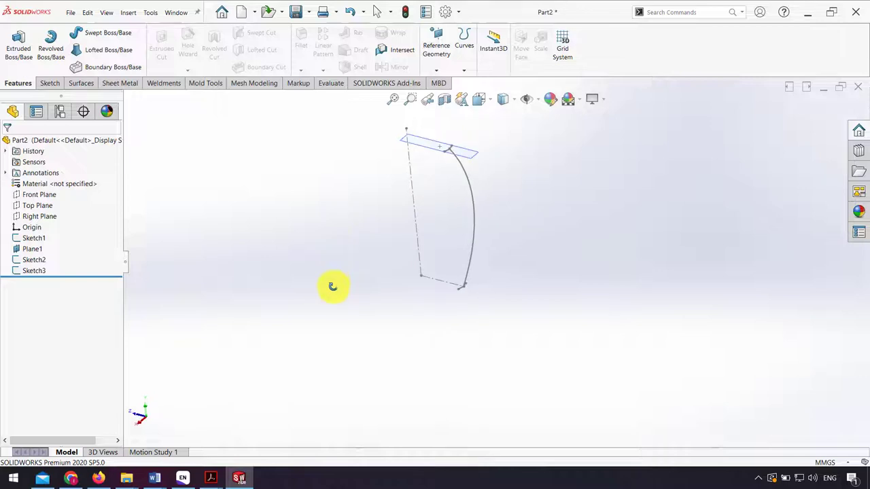
left_click(475, 155)
left_click(528, 126)
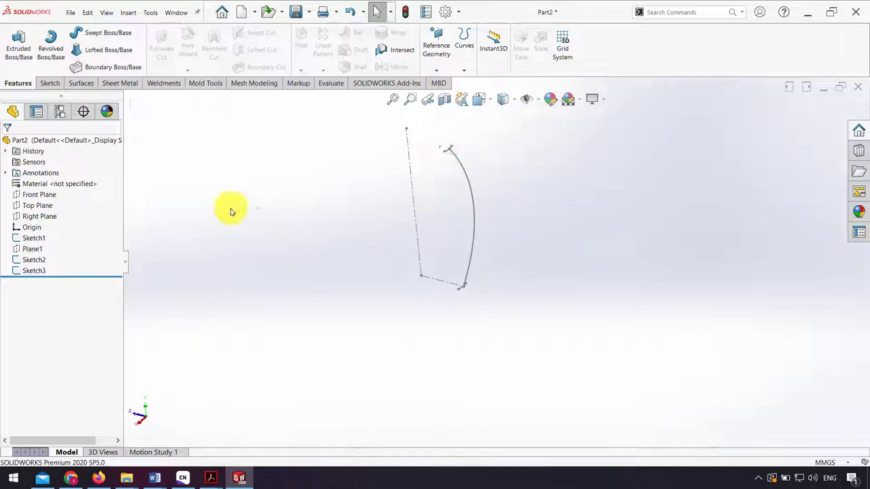
left_click(76, 85)
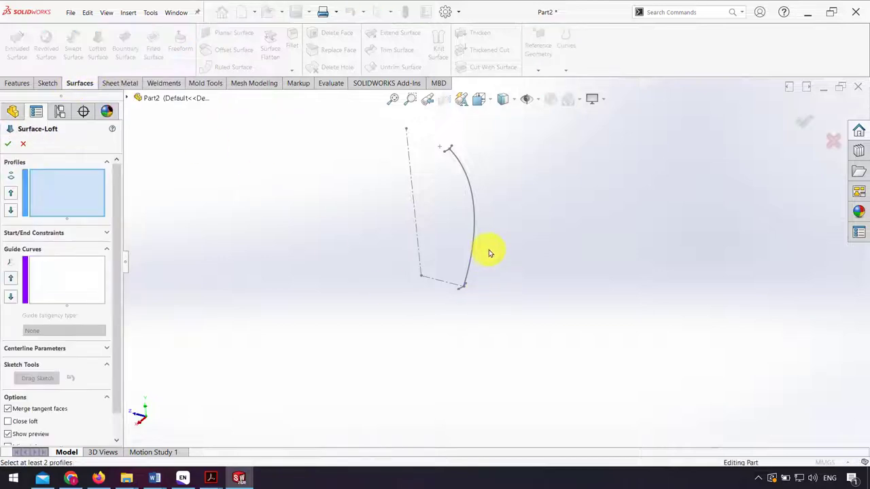
Loft a surface from Sketch1 to Sketch2 using Sketch3 as the centerline
scroll(479, 272, "down", 5)
scroll(435, 333, "down", 3)
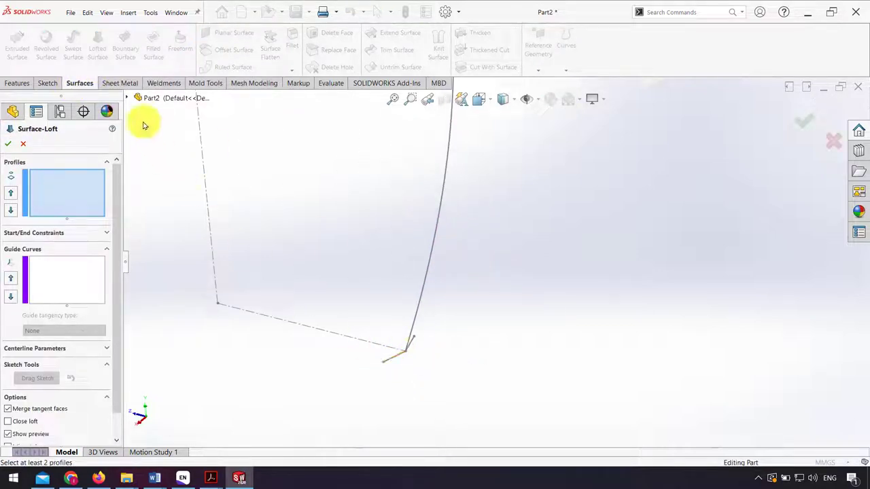
left_click(127, 100)
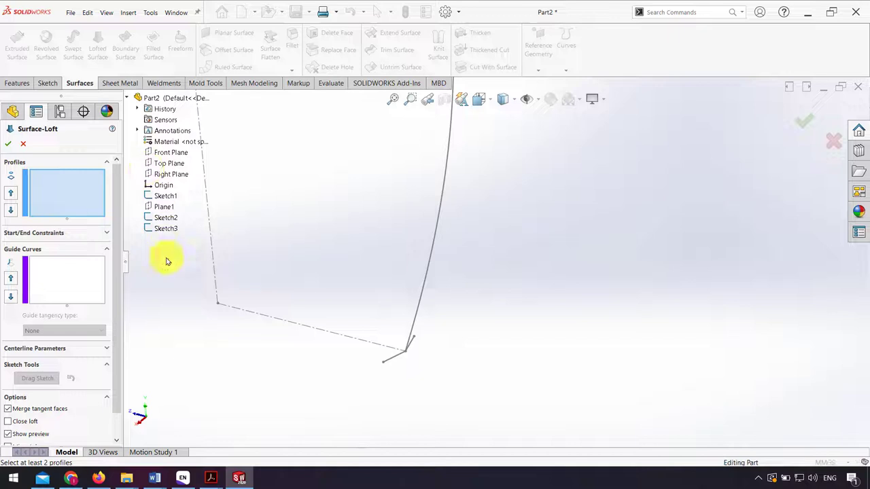
left_click(165, 197)
left_click(172, 219)
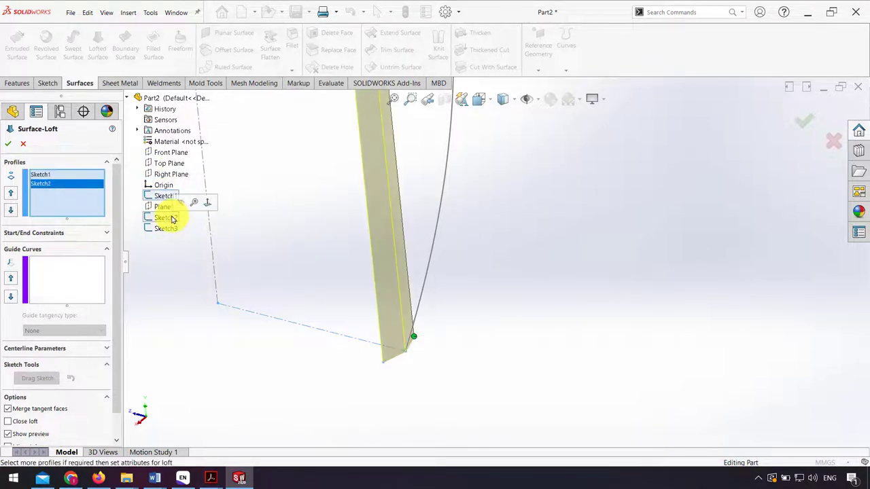
left_click(48, 349)
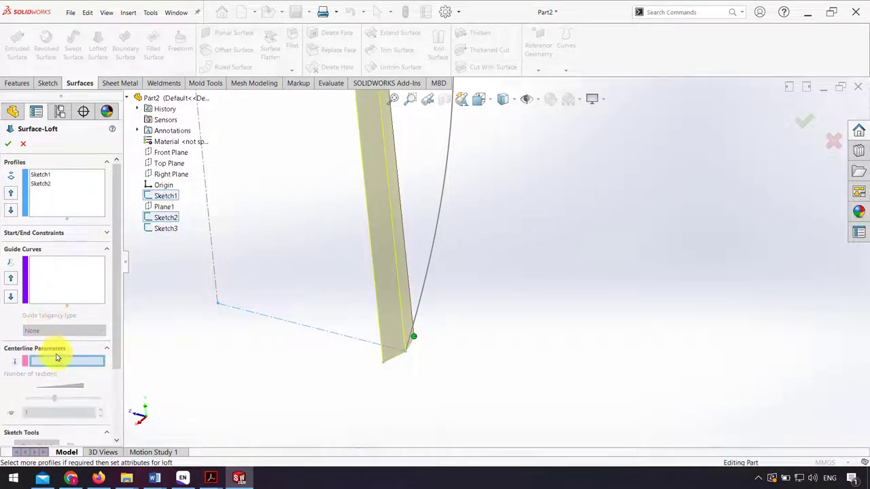
left_click(435, 236)
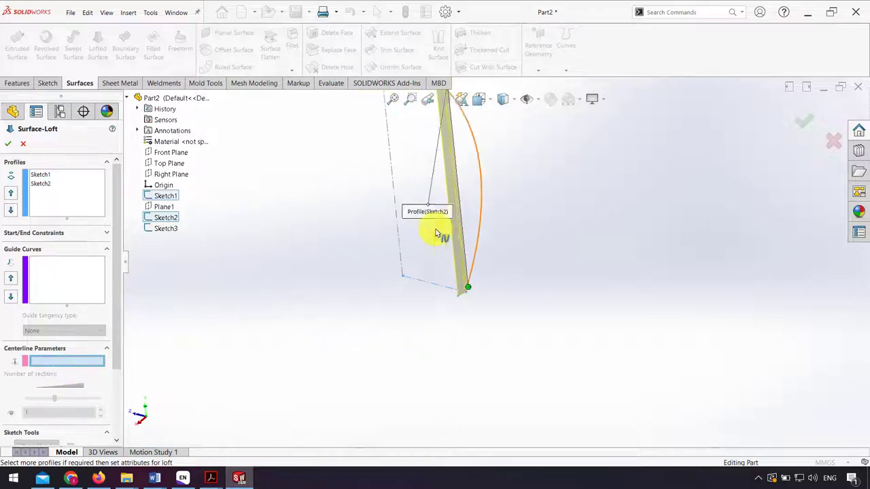
middle_click_drag(436, 229, 479, 156)
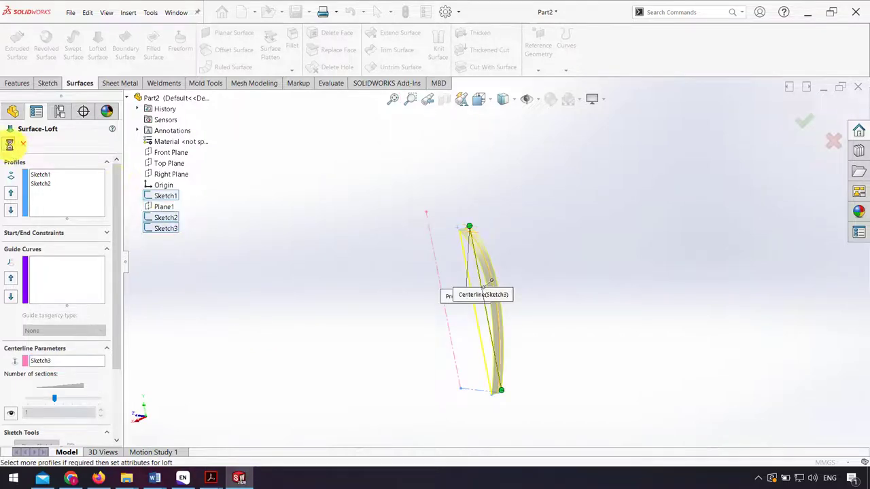
mouse_move(480, 320)
middle_mouse_down()
mouse_move(460, 247)
mouse_move(488, 256)
mouse_move(470, 291)
mouse_move(497, 309)
middle_mouse_up()
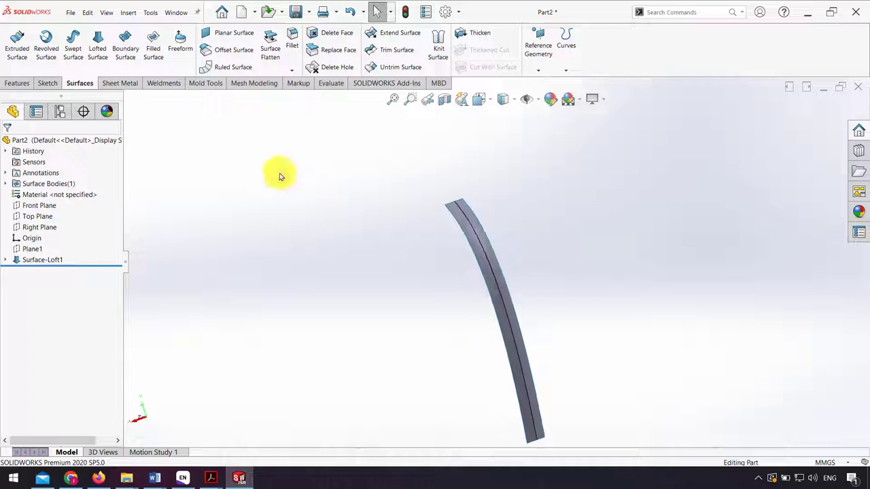
Create reference axis Axis1 where the Front Plane and Right Plane intersect
left_click(16, 83)
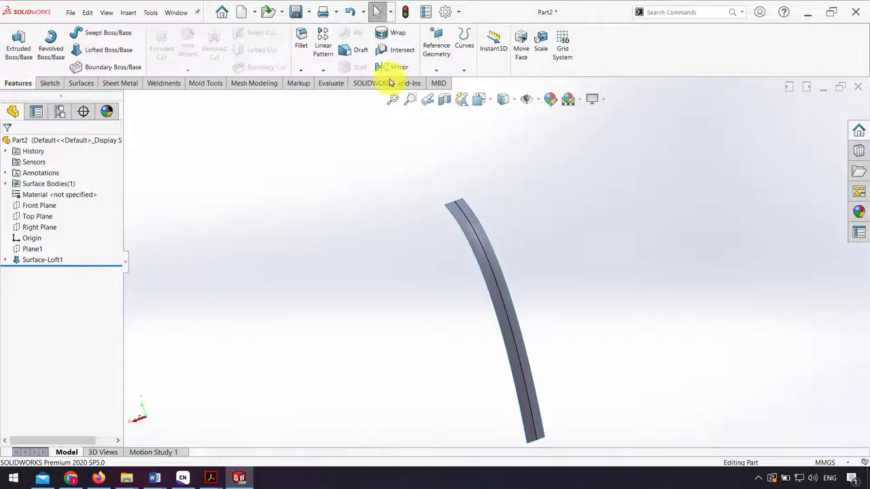
left_click(442, 71)
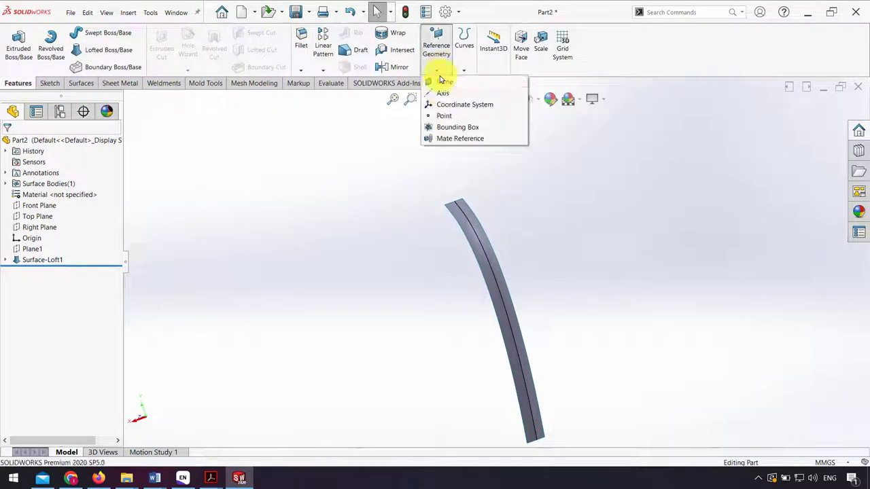
left_click(445, 91)
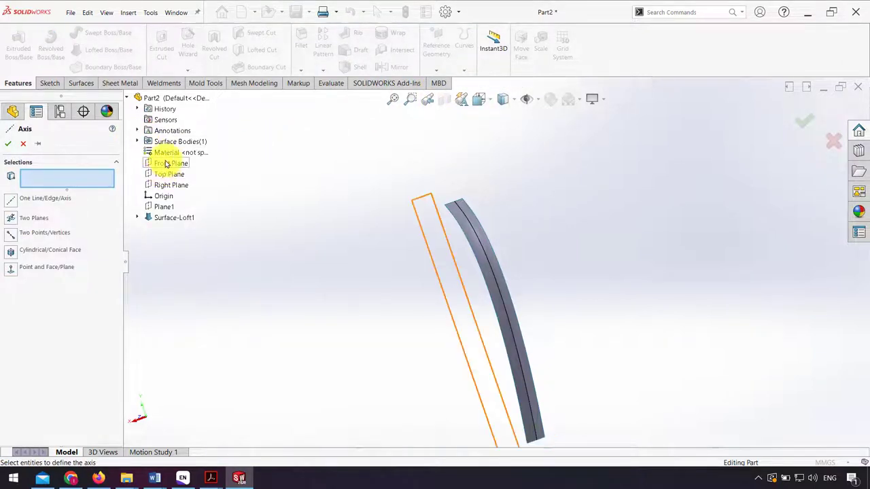
left_click(166, 164)
left_click(166, 184)
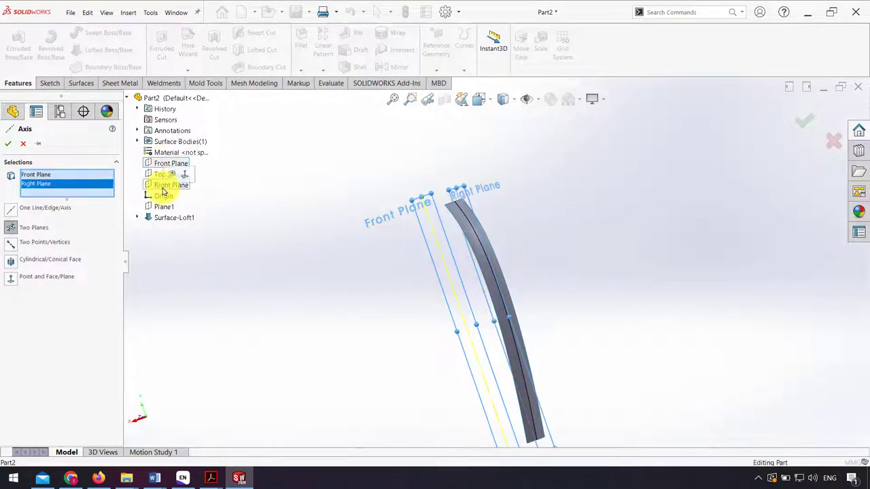
left_click(10, 144)
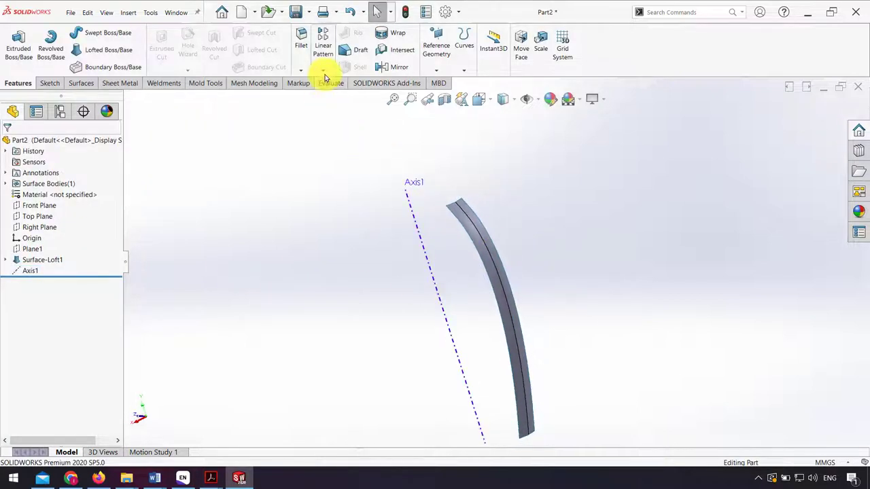
Circular-pattern the Surface-Loft1 body 36 times around Axis1
left_click(324, 72)
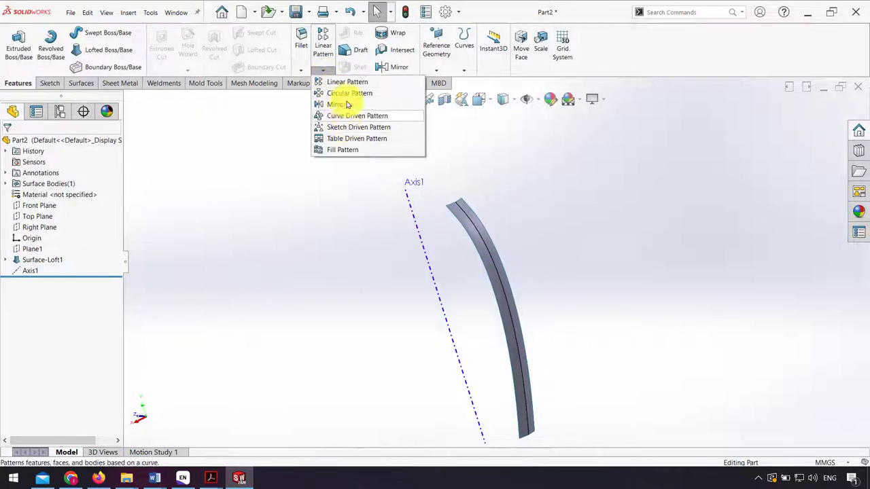
left_click(347, 93)
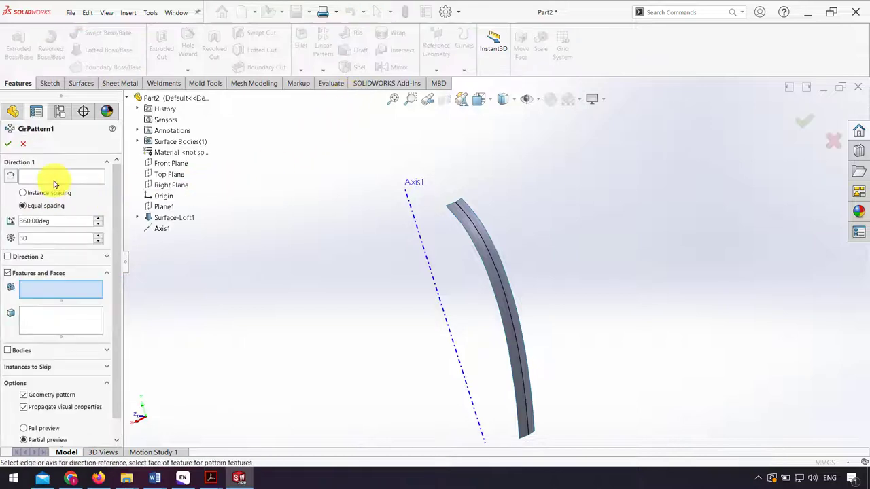
left_click(56, 176)
left_click(425, 252)
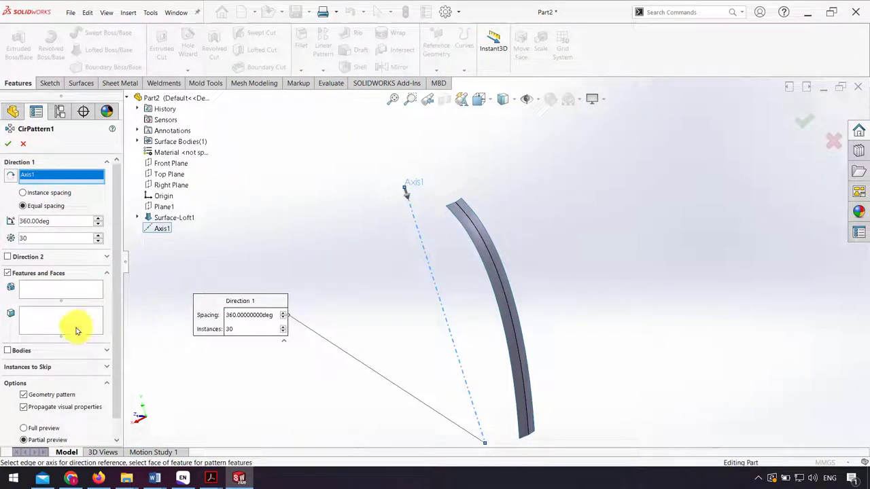
left_click(31, 351)
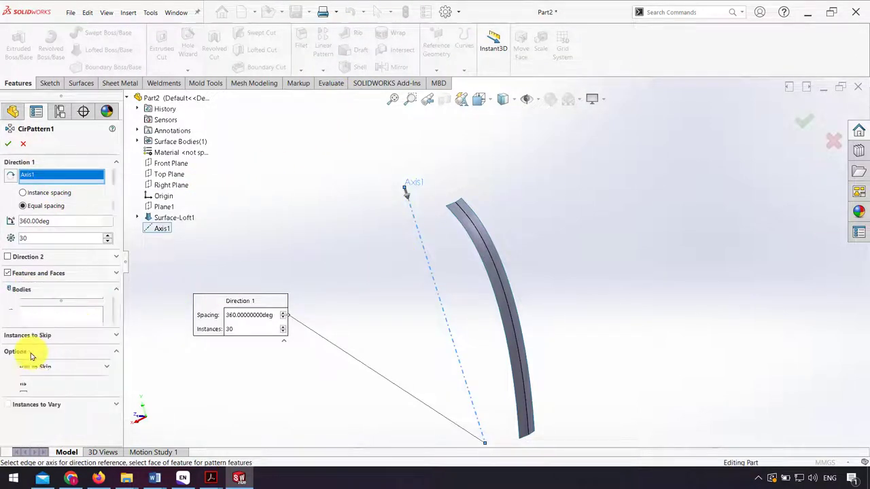
left_click(494, 296)
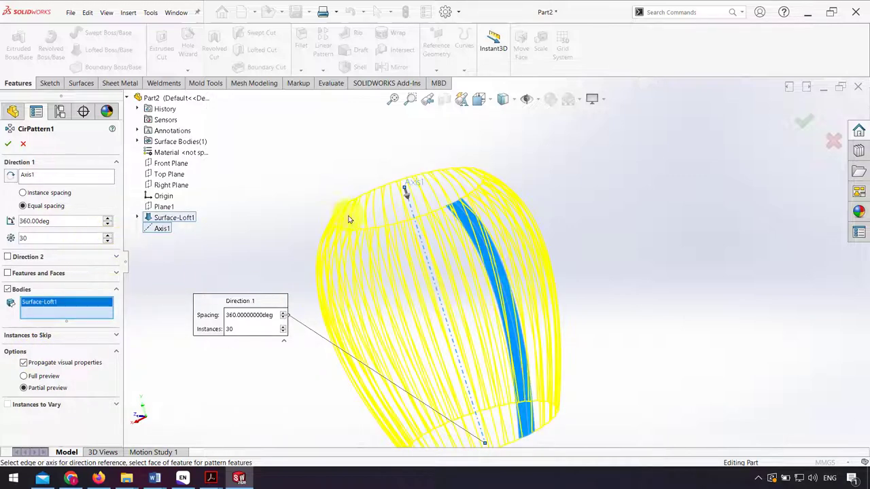
mouse_move(348, 218)
middle_mouse_down()
mouse_move(413, 259)
mouse_move(418, 290)
middle_mouse_up()
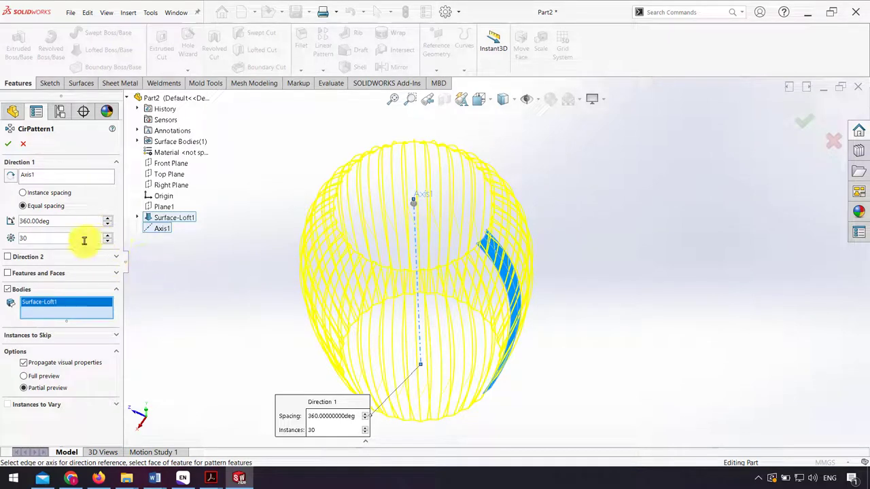
type("36")
left_click(9, 144)
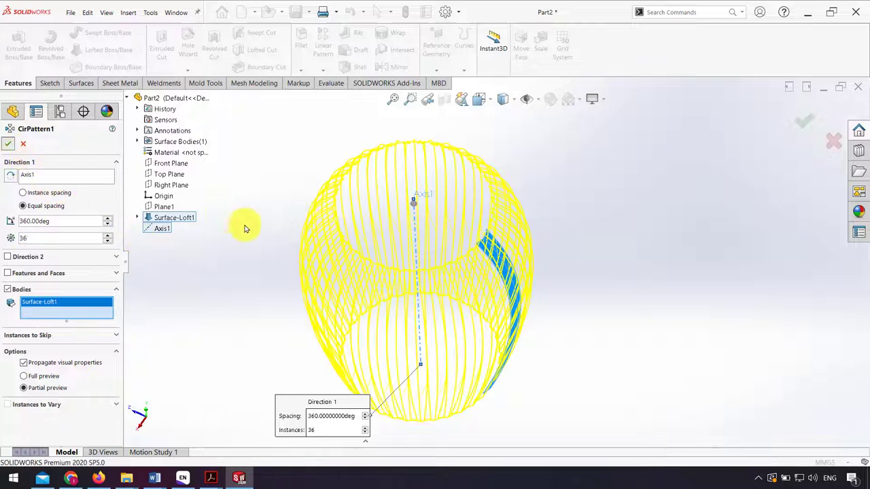
mouse_move(263, 251)
middle_mouse_down()
mouse_move(340, 254)
mouse_move(320, 270)
mouse_move(338, 278)
mouse_move(378, 169)
mouse_move(437, 210)
mouse_move(427, 184)
middle_mouse_up()
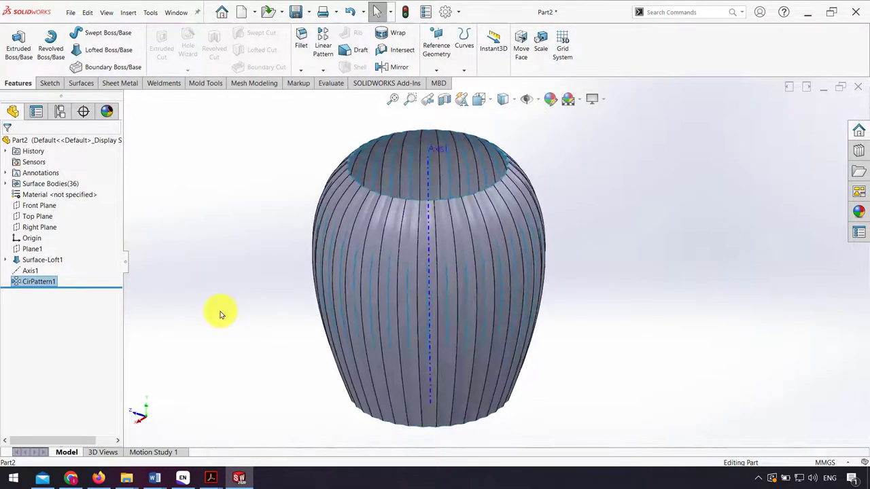
Start a mutual Trim Surface using Surface-Loft1 and all CirPattern1 strip bodies as surfaces to trim
left_click(88, 86)
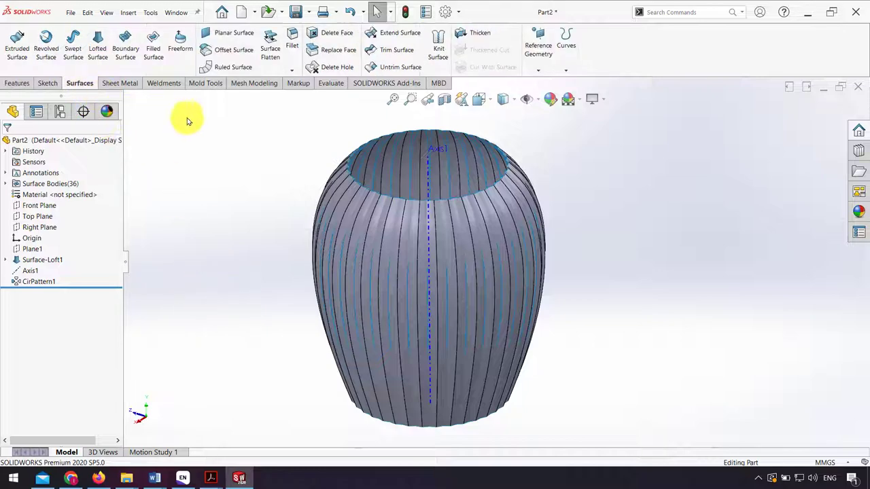
left_click(391, 51)
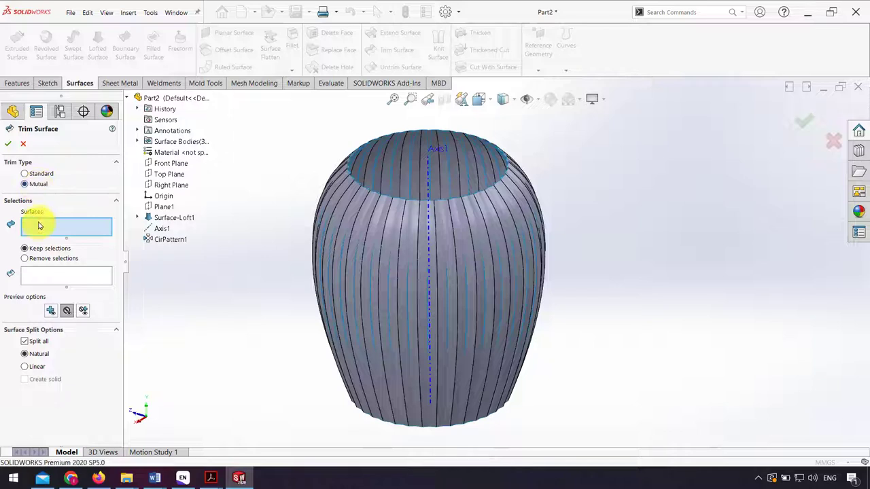
left_click(138, 143)
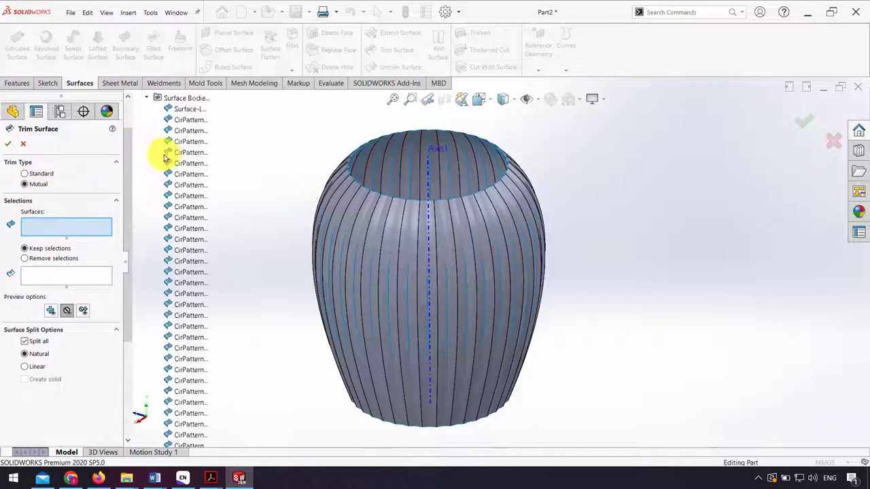
left_click(188, 110)
scroll(198, 267, "down", 4)
scroll(199, 333, "down", 2)
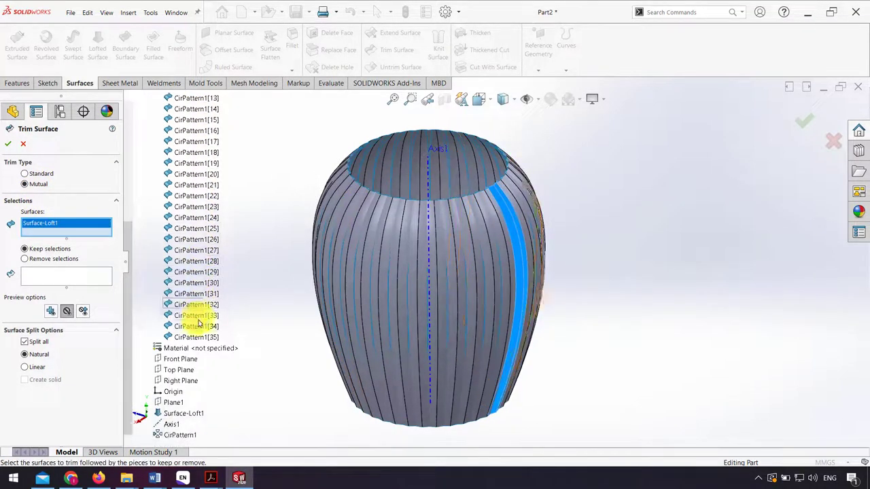
left_click(199, 338, "shift")
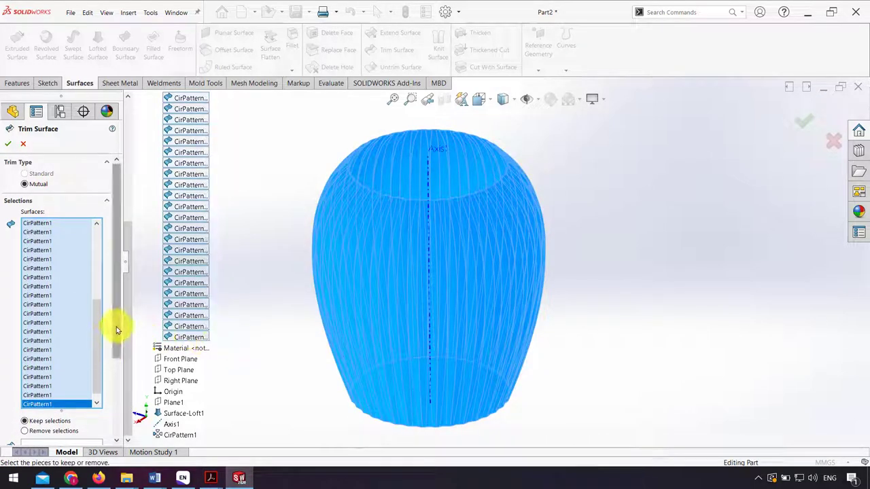
left_click_drag(116, 333, 112, 388)
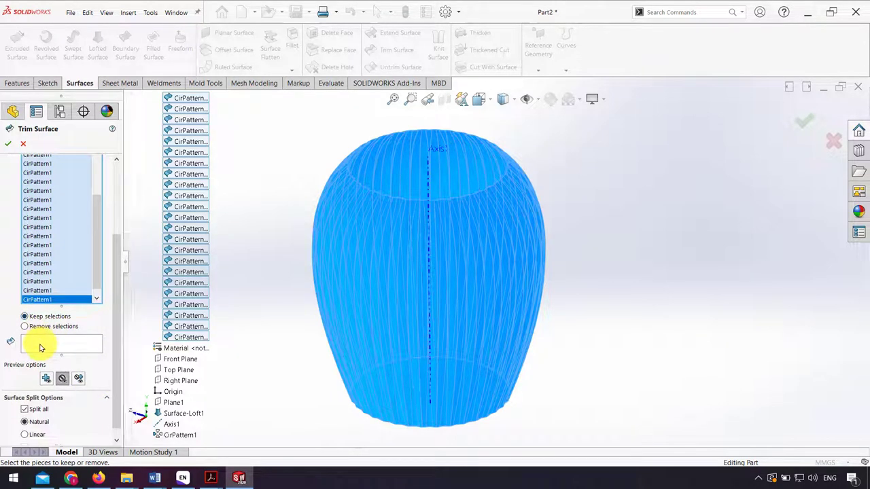
left_click(88, 344)
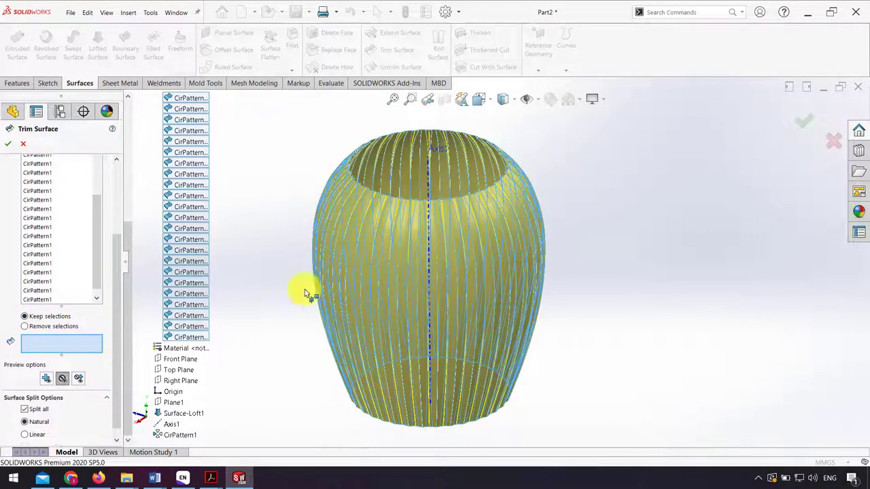
Mark the front row of trimmed strip pieces, left and right of centre, as pieces to keep
scroll(423, 227, "down", 2)
scroll(423, 227, "down", 2)
left_click(437, 224)
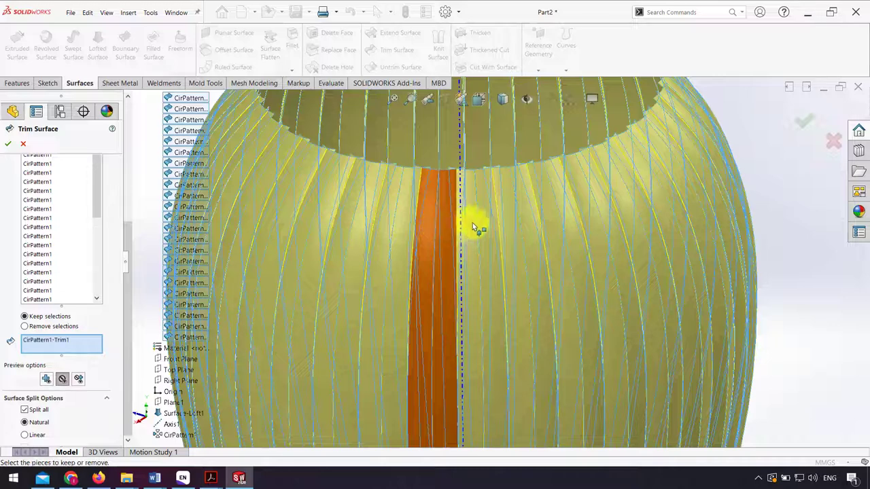
left_click(485, 228)
left_click(526, 226)
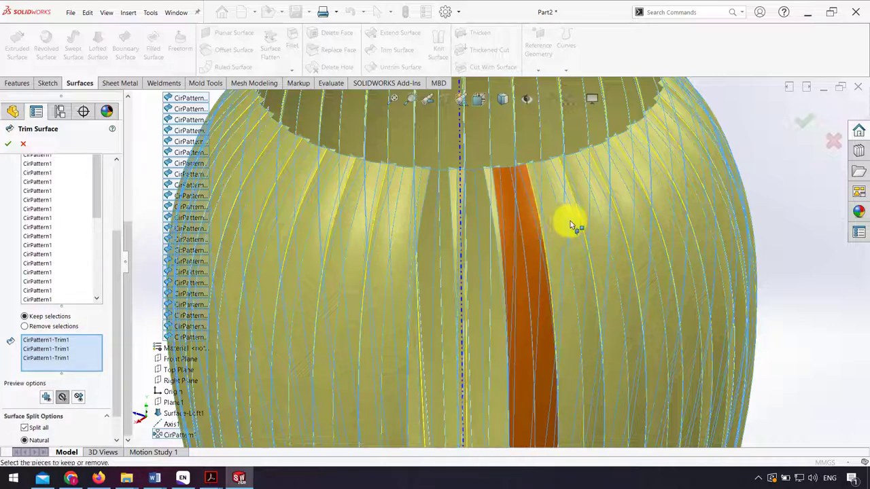
left_click(572, 218)
left_click(606, 219)
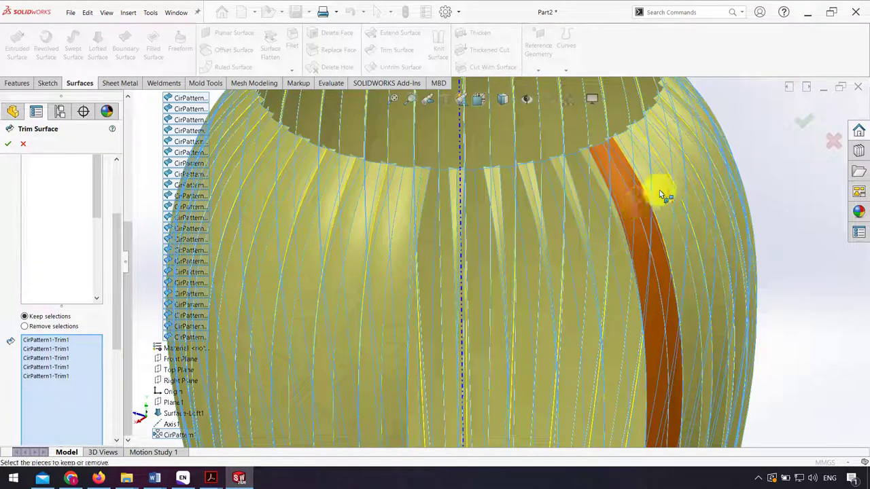
left_click(662, 188)
left_click(681, 171)
left_click(411, 226)
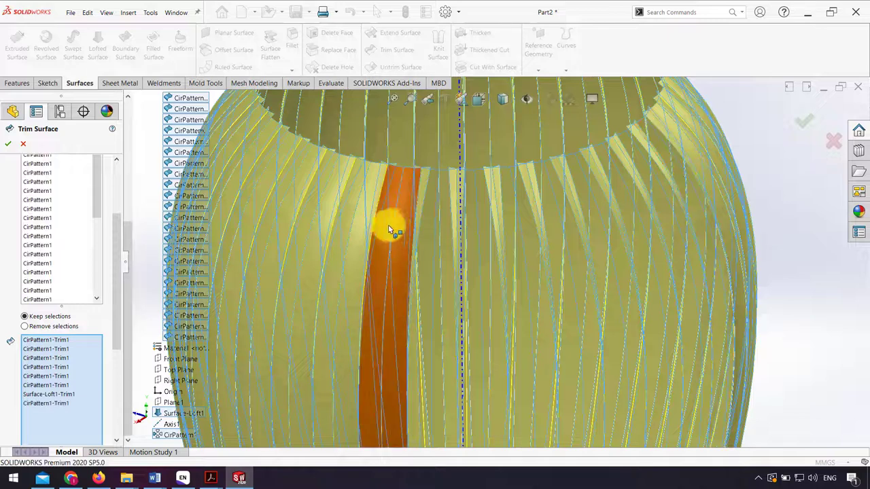
left_click(392, 228)
left_click(351, 225)
left_click(320, 222)
left_click(292, 216)
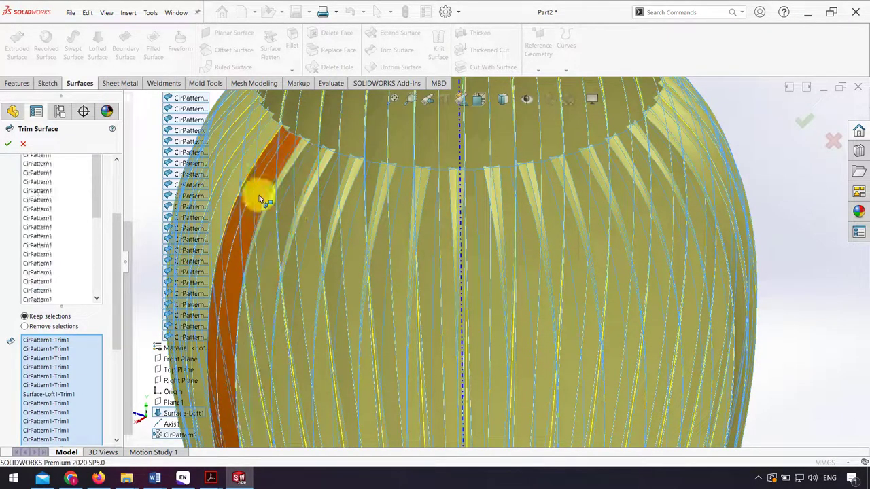
Turn the vase to its side and mark six more fluted strips to keep
scroll(549, 301, "up", 5)
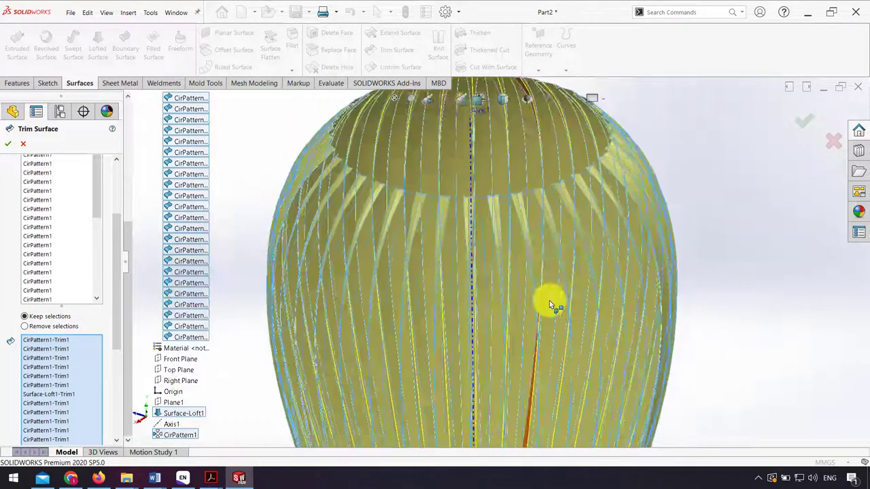
mouse_move(549, 301)
middle_mouse_down()
mouse_move(608, 340)
mouse_move(546, 292)
mouse_move(502, 336)
middle_mouse_up()
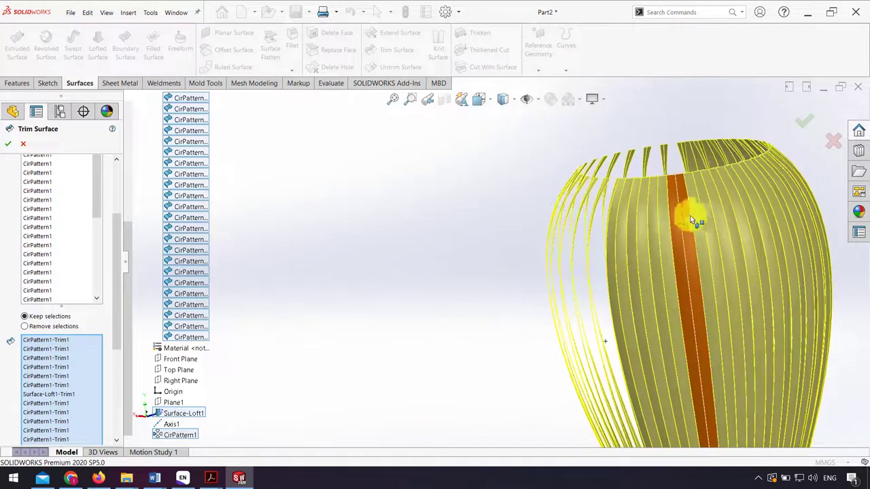
scroll(683, 210, "down", 2)
scroll(669, 228, "down", 2)
scroll(611, 224, "down", 1)
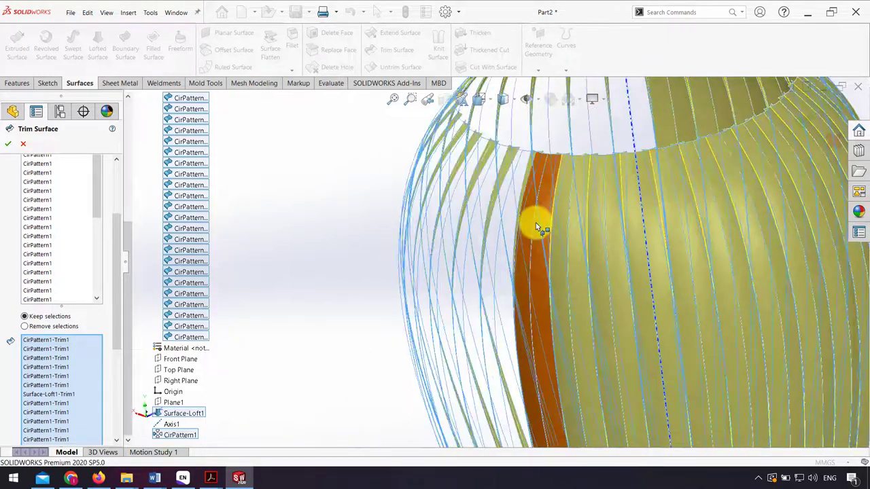
left_click(540, 225)
left_click(575, 226)
left_click(604, 226)
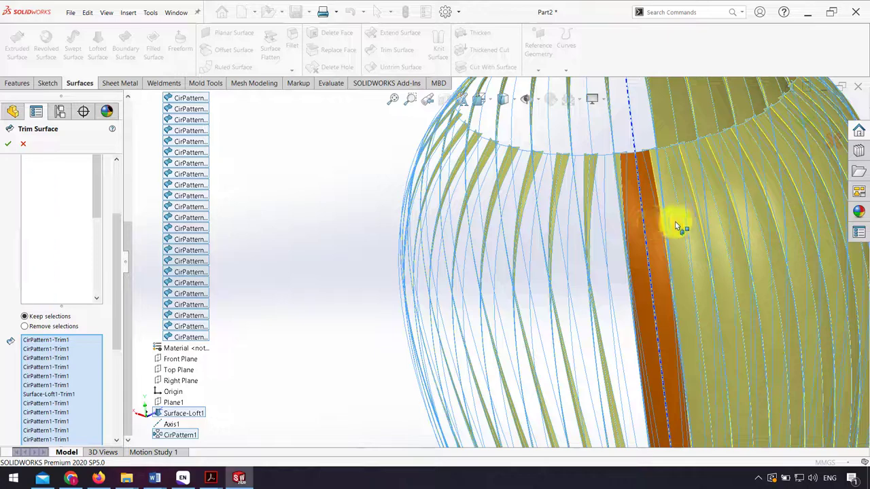
left_click(734, 216)
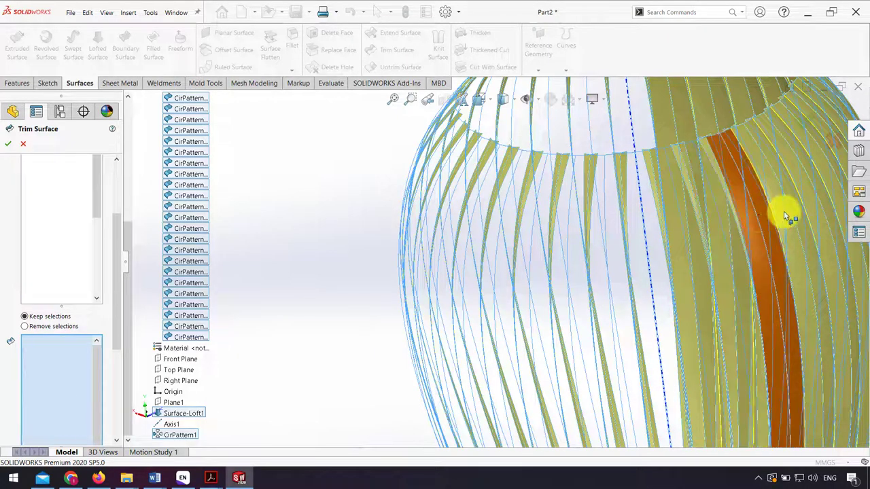
left_click(783, 211)
left_click(810, 198)
Mark the remaining strips from another angle and confirm Surface-Trim1
scroll(709, 265, "up", 2)
mouse_move(709, 266)
middle_mouse_down()
mouse_move(631, 217)
mouse_move(604, 267)
mouse_move(549, 245)
middle_mouse_up()
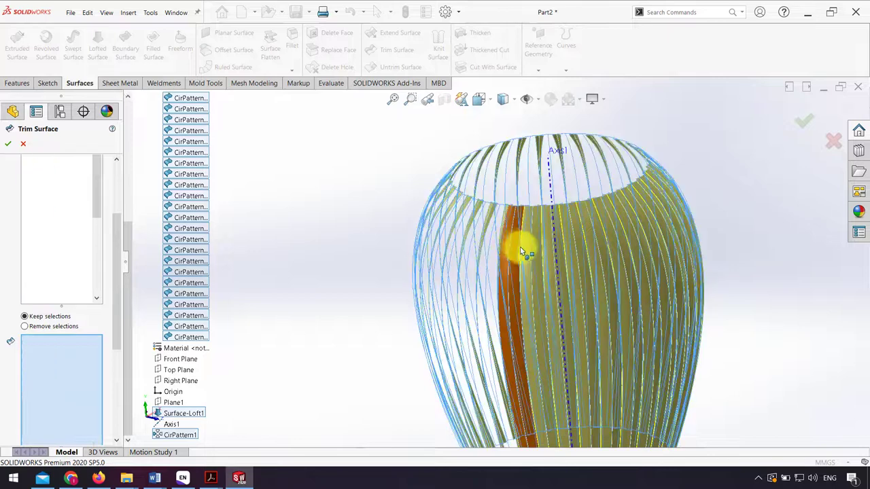
left_click(555, 253)
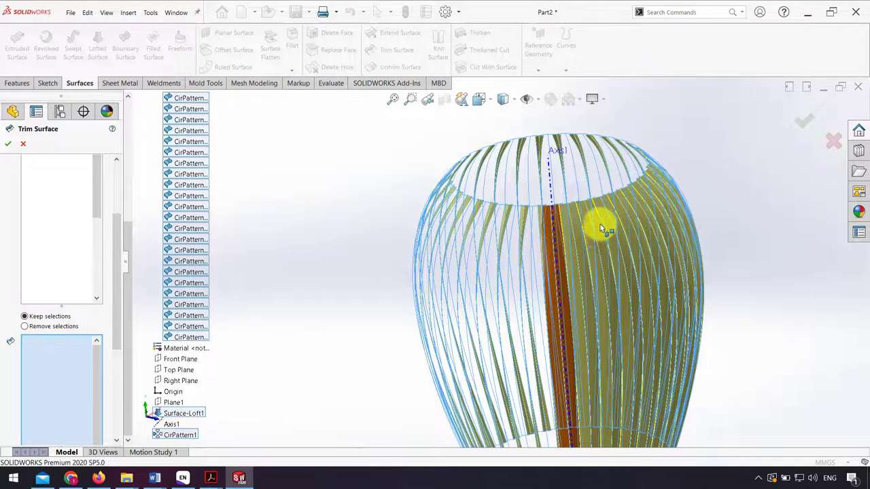
scroll(600, 225, "down", 3)
scroll(521, 227, "down", 2)
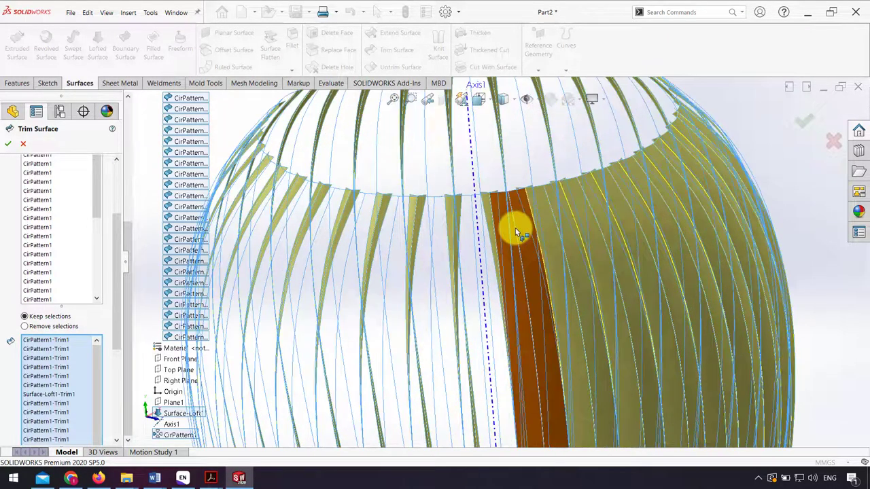
left_click(549, 229)
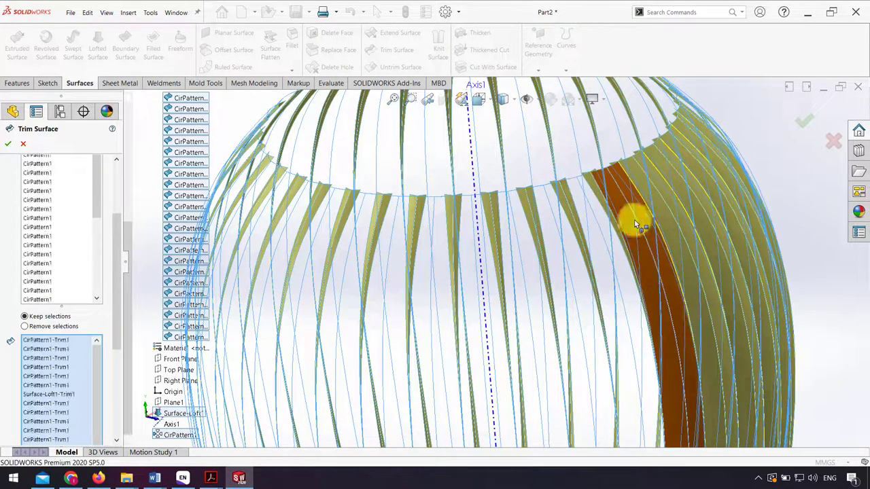
left_click(704, 182)
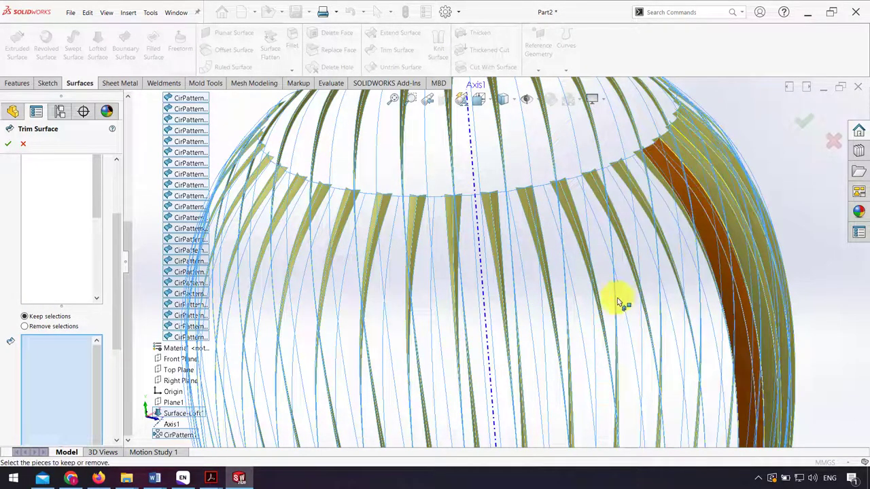
mouse_move(671, 355)
middle_mouse_down()
mouse_move(650, 307)
mouse_move(569, 306)
mouse_move(732, 271)
middle_mouse_up()
scroll(732, 270, "down", 2)
scroll(729, 265, "down", 2)
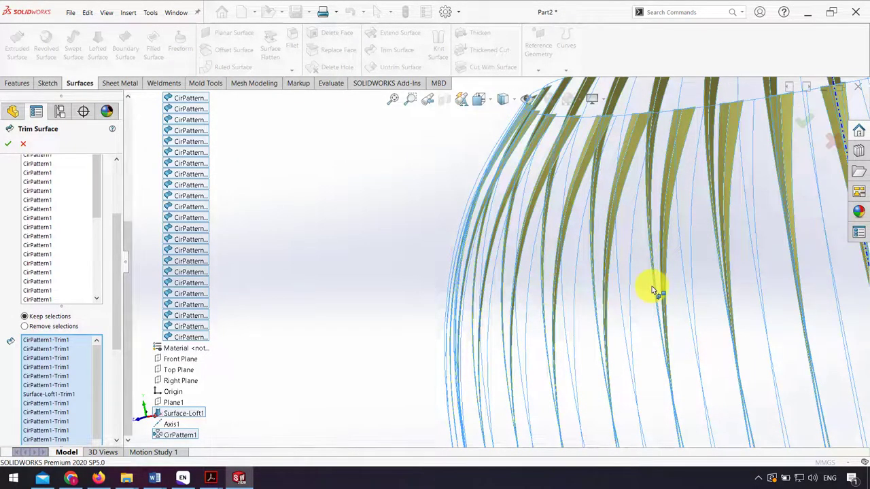
scroll(652, 287, "up", 3)
scroll(617, 290, "up", 3)
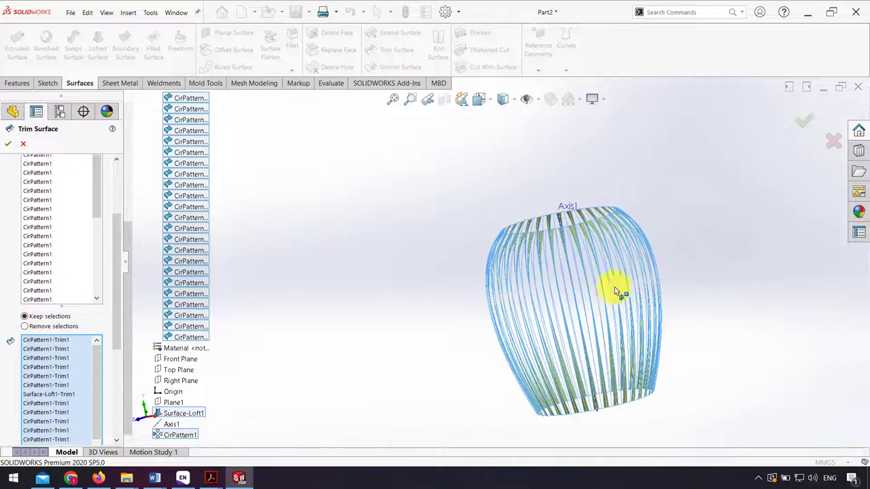
left_click(802, 123)
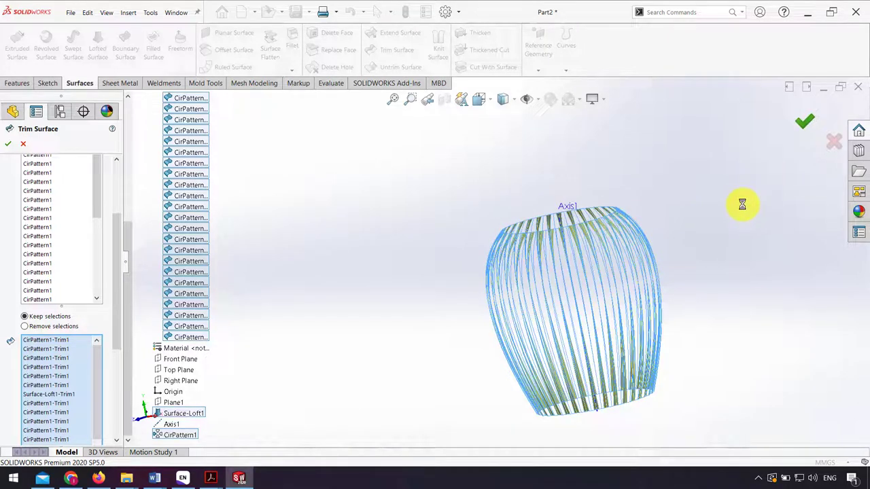
Show the vase shaded without edges and hide Axis1
mouse_move(646, 231)
middle_mouse_down()
mouse_move(668, 287)
mouse_move(571, 161)
middle_mouse_up()
left_click(503, 140)
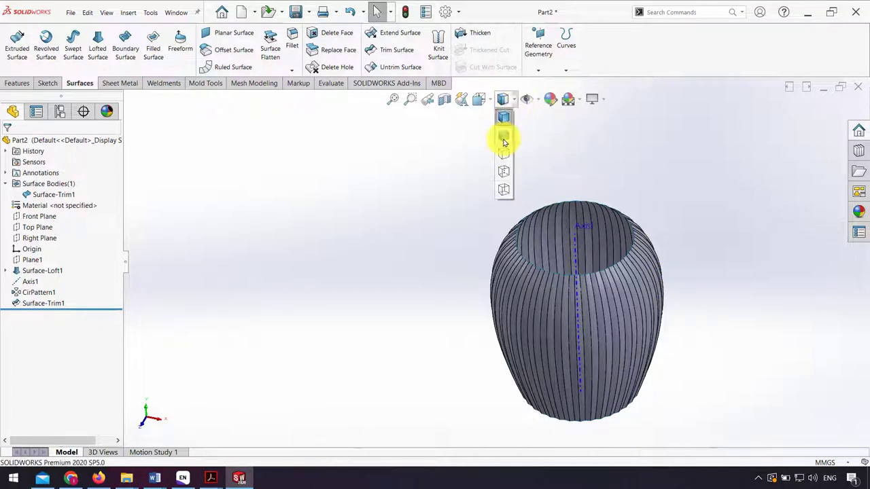
left_click(581, 290)
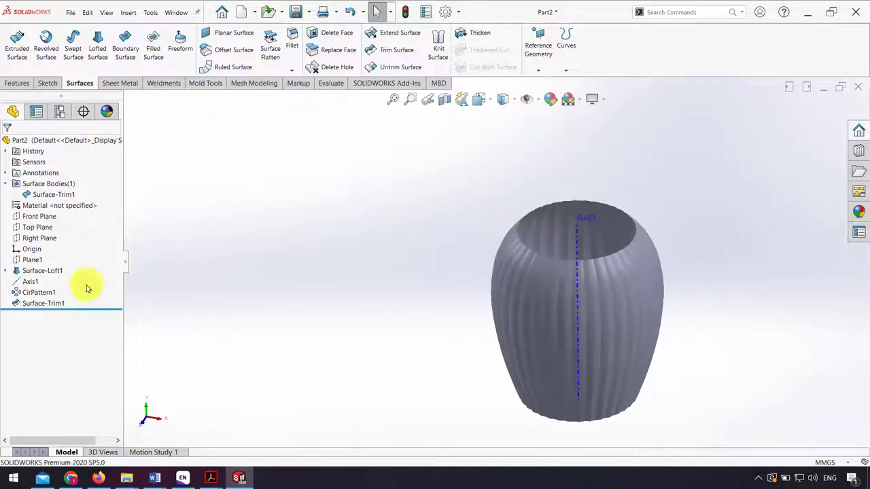
left_click(30, 281)
left_click(46, 273)
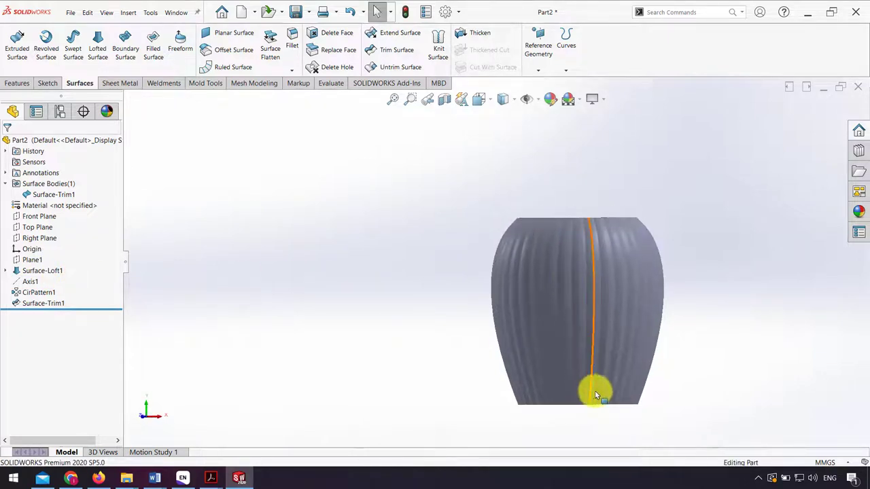
Orbit to the vase's bottom opening and bring up options for its edge
middle_click_drag(594, 390, 617, 342)
scroll(547, 363, "down", 3)
scroll(530, 347, "down", 2)
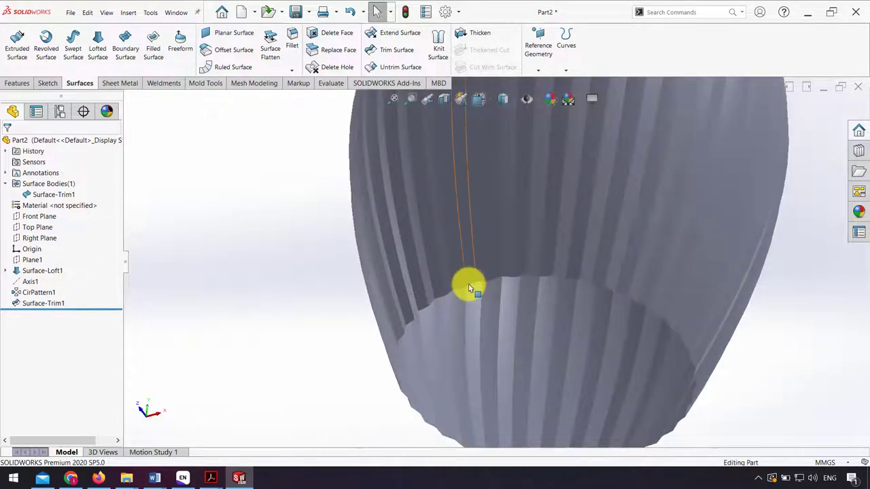
right_click(474, 288)
Cap the bottom opening with a planar surface bounded by its edge loop
left_click(508, 303)
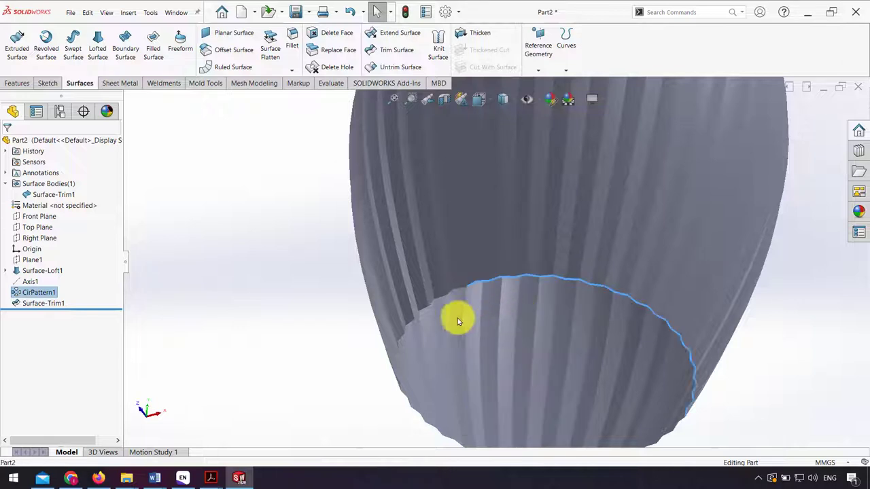
left_click(229, 34)
left_click(4, 144)
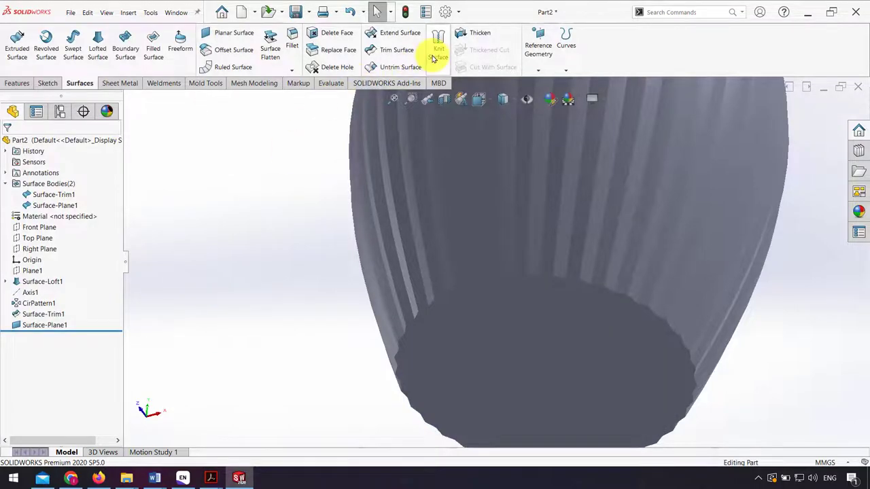
Knit Surface-Plane1 and Surface-Trim1 into one surface body
left_click(433, 59)
left_click(508, 328)
left_click(480, 239)
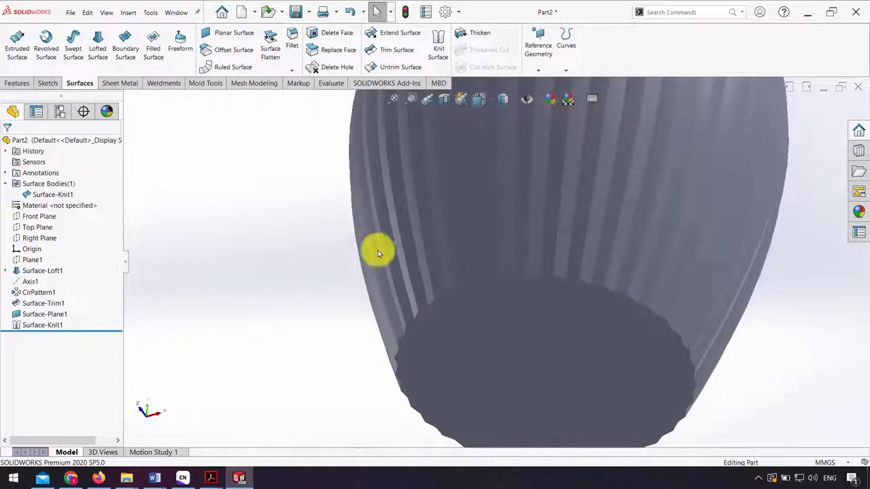
key("f")
mouse_move(480, 185)
middle_mouse_down()
mouse_move(427, 287)
mouse_move(470, 246)
mouse_move(574, 196)
mouse_move(544, 190)
middle_mouse_up()
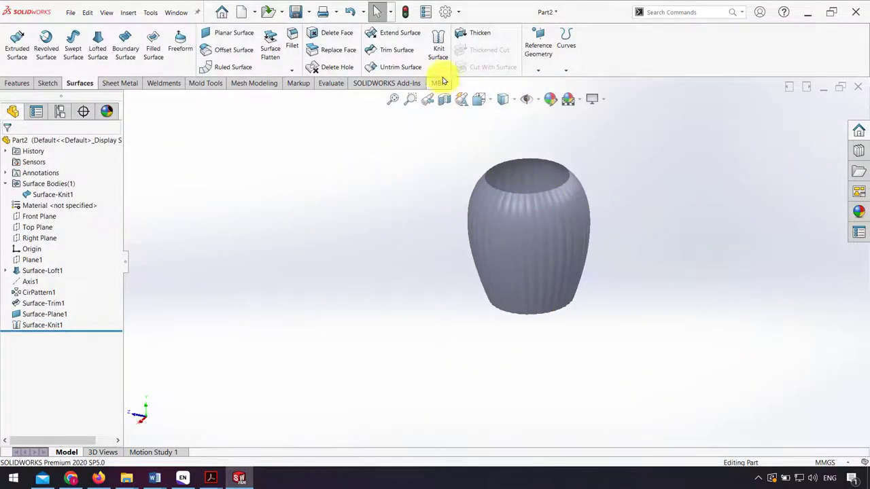
Thicken Surface-Knit1 into a 2 mm solid
left_click(467, 35)
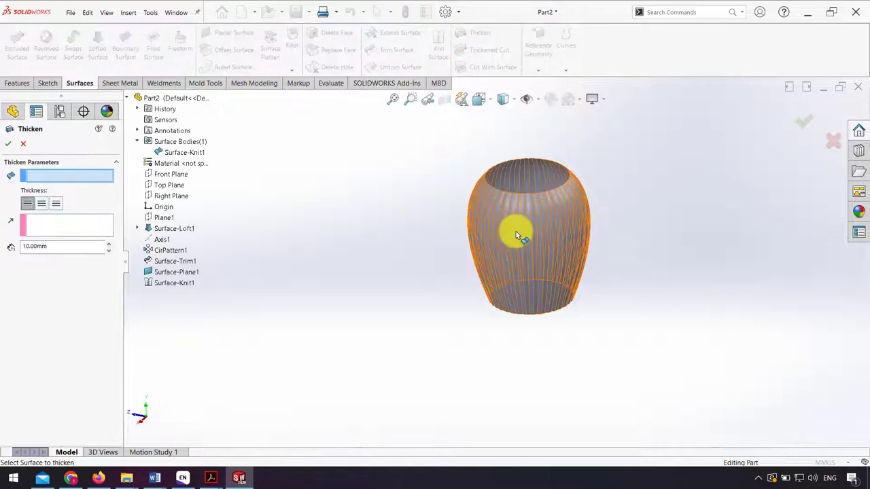
left_click(149, 285)
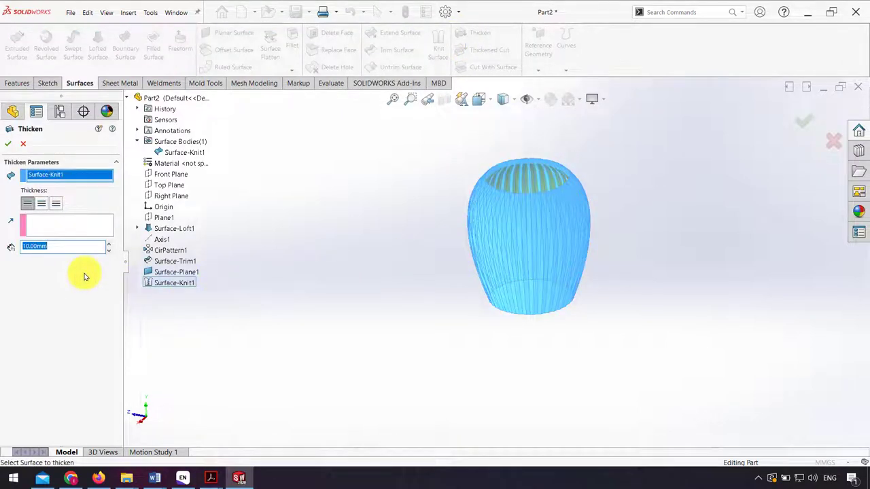
left_click(63, 245)
type("2")
key("Return")
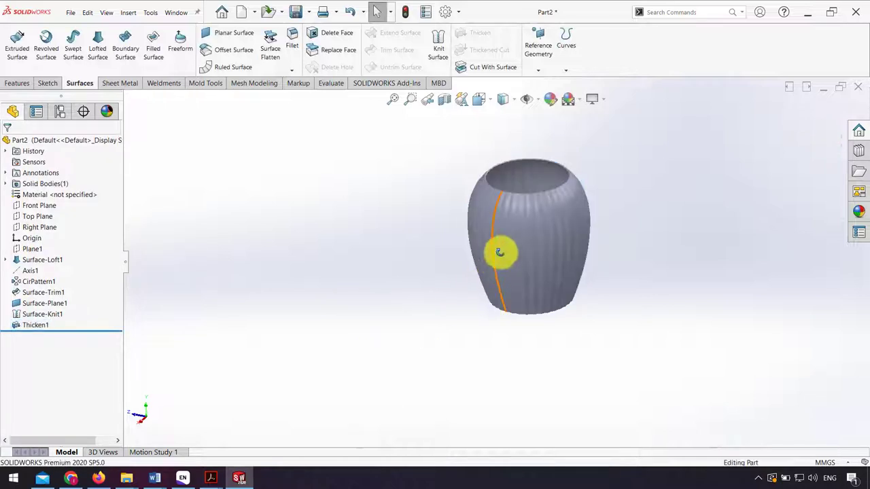
Orbit beneath the vase and bring up options for its bottom edge
mouse_move(493, 271)
middle_mouse_down()
mouse_move(525, 236)
mouse_move(508, 281)
mouse_move(544, 312)
middle_mouse_up()
scroll(519, 301, "down", 1)
scroll(517, 294, "down", 3)
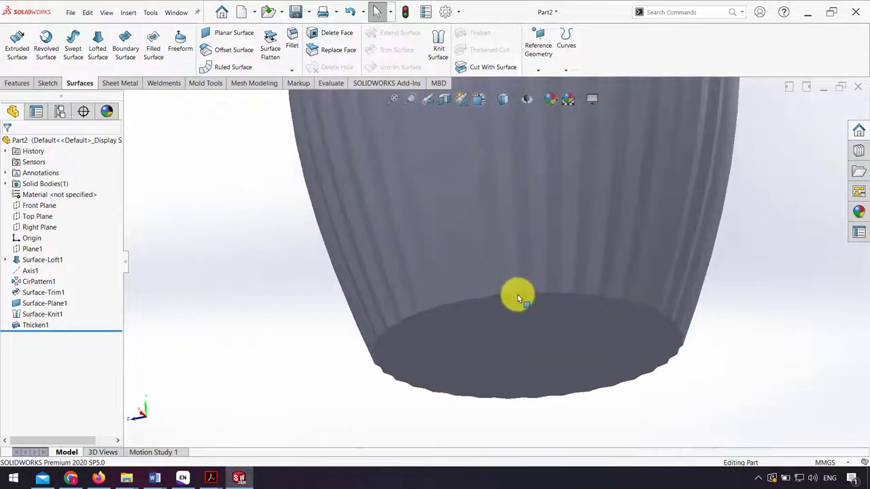
right_click(516, 293)
Fillet the vase's bottom edge loop with a 5 mm radius
left_click(557, 311)
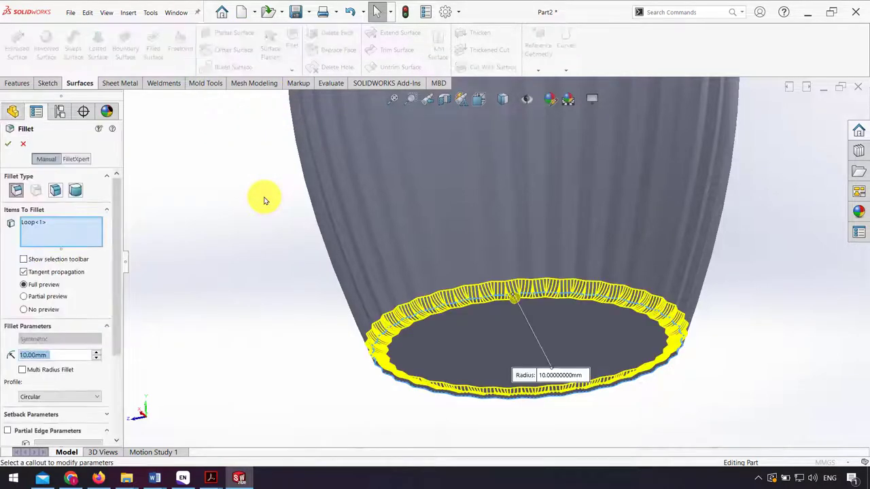
type("5")
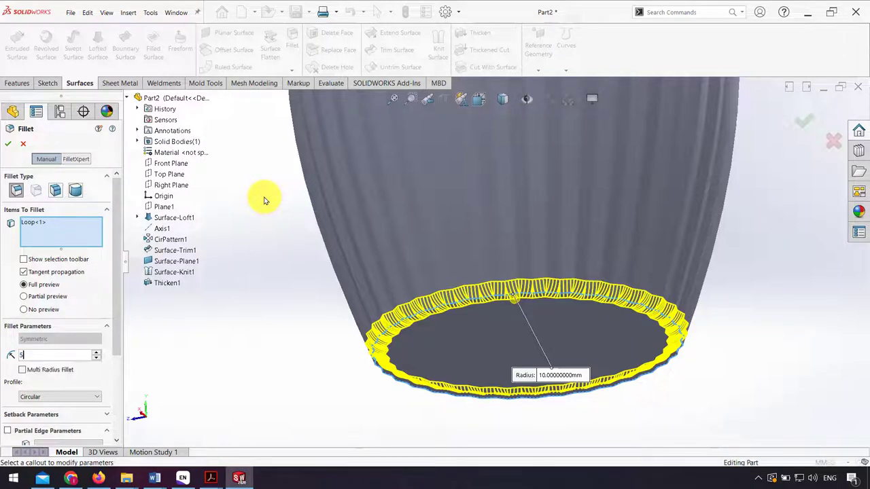
key("Return")
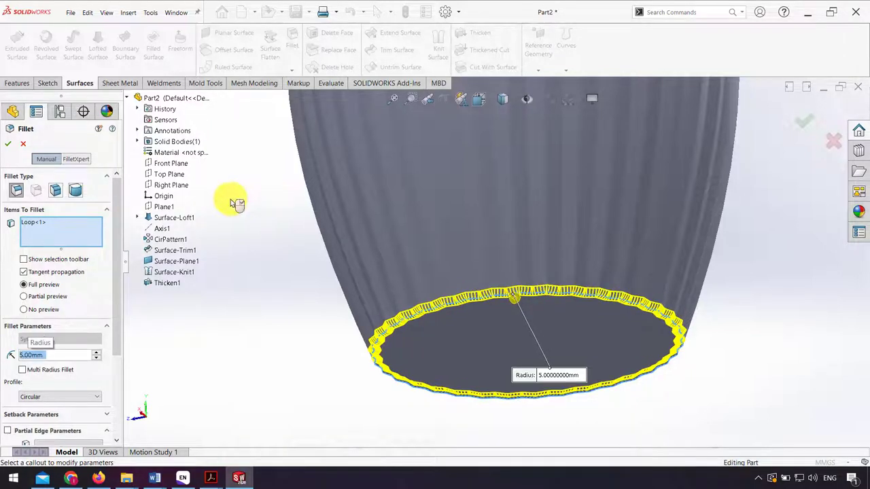
left_click(8, 143)
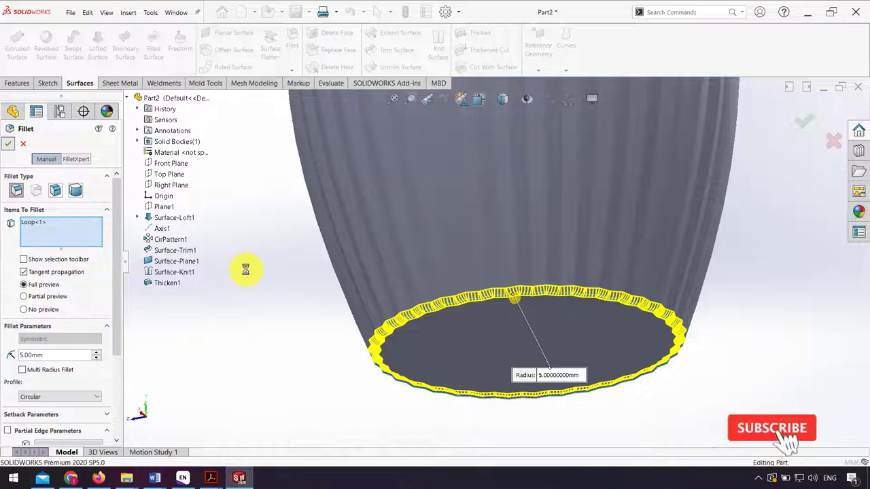
View the vase's top opening from above in Wireframe display
scroll(468, 238, "up", 5)
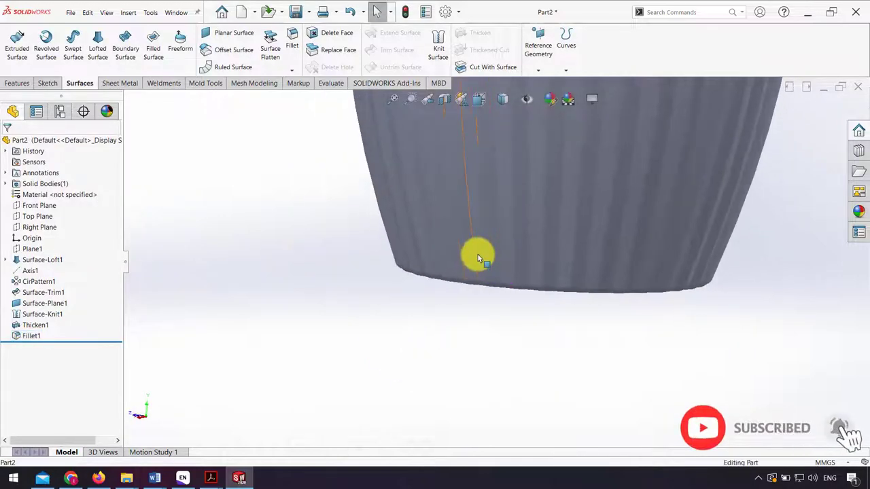
scroll(489, 224, "up", 3)
middle_click_drag(504, 197, 515, 190)
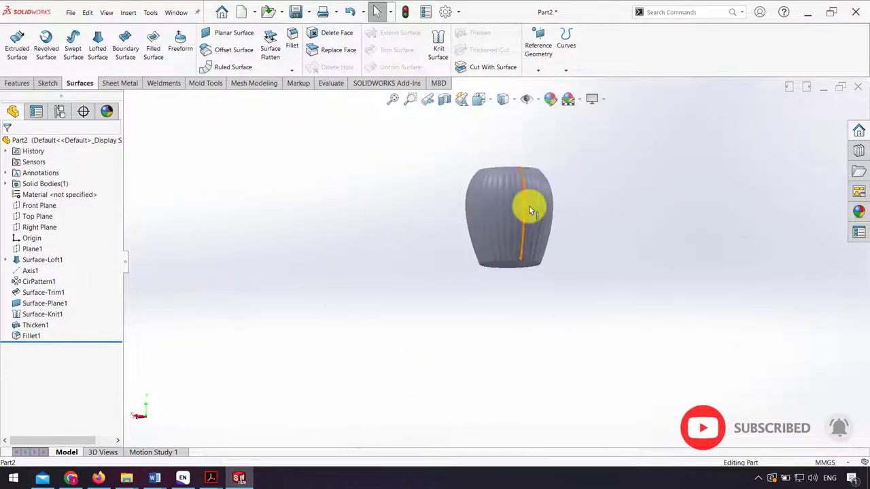
middle_click_drag(486, 217, 505, 112)
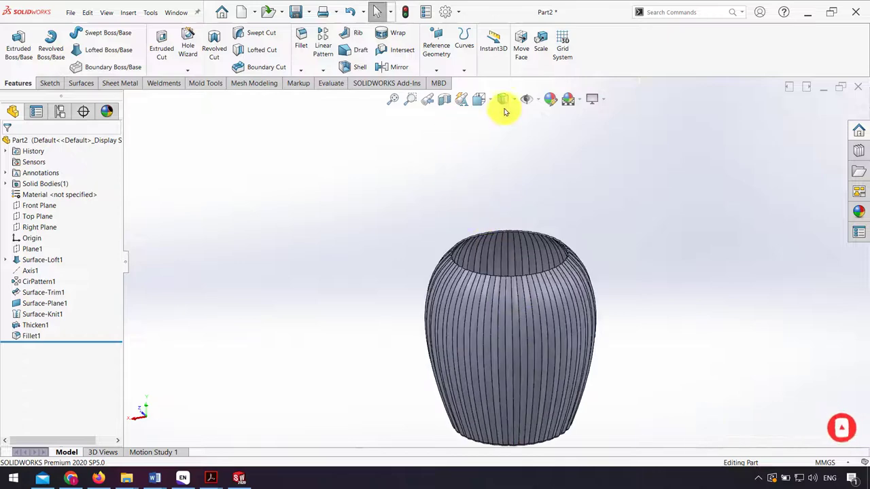
left_click(503, 99)
left_click(504, 173)
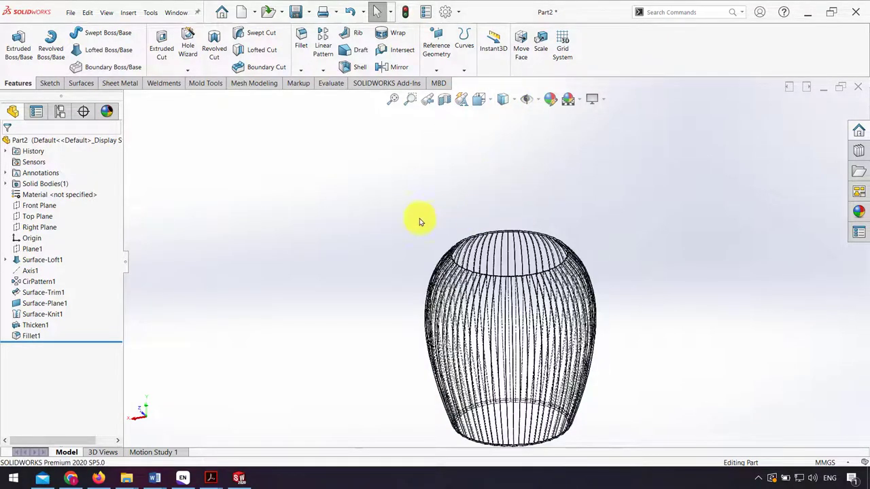
Start a new sketch on the Front Plane
left_click(41, 205)
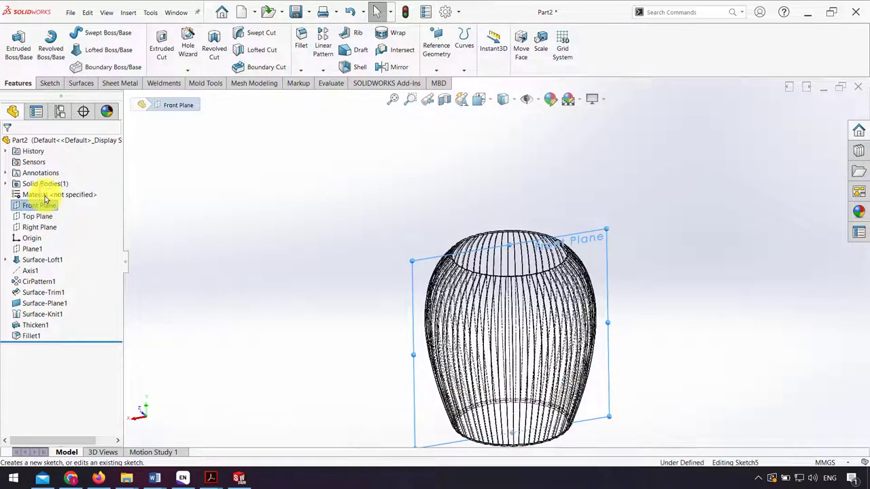
left_click(45, 198)
scroll(425, 116, "down", 3)
scroll(307, 132, "down", 3)
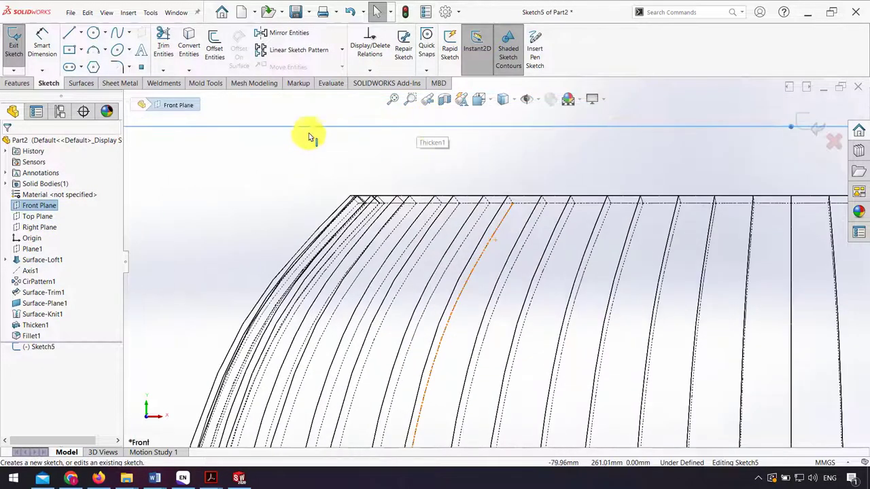
left_click(224, 123)
Draw a closed line rectangle along the vase's top rim, extending past its right side
left_click(68, 34)
scroll(394, 212, "down", 3)
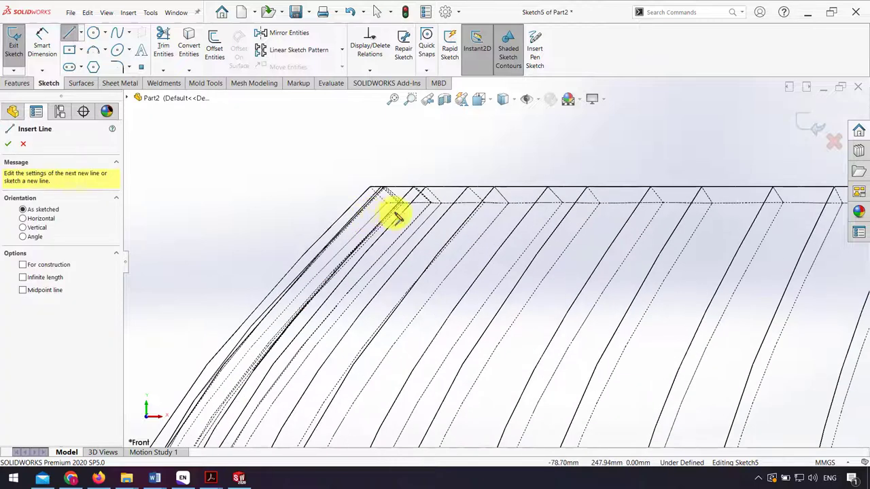
scroll(408, 214, "down", 2)
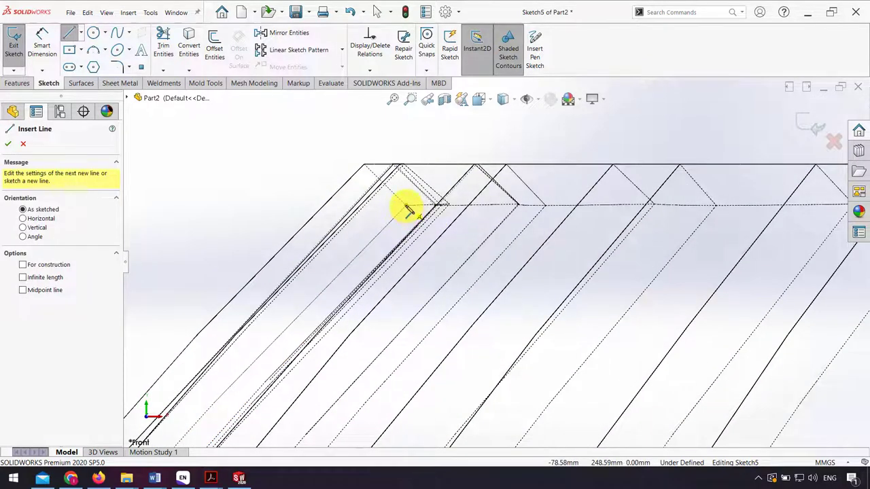
left_click(407, 210)
scroll(417, 214, "up", 3)
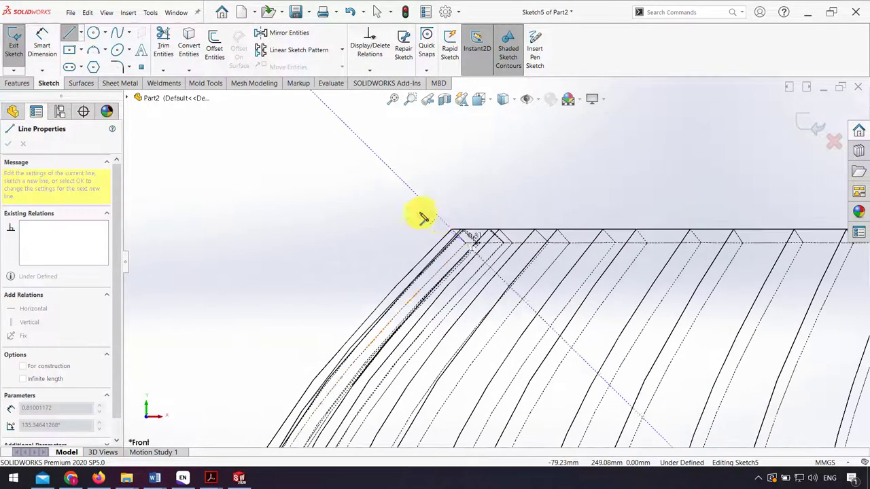
scroll(435, 220, "up", 2)
scroll(519, 251, "up", 3)
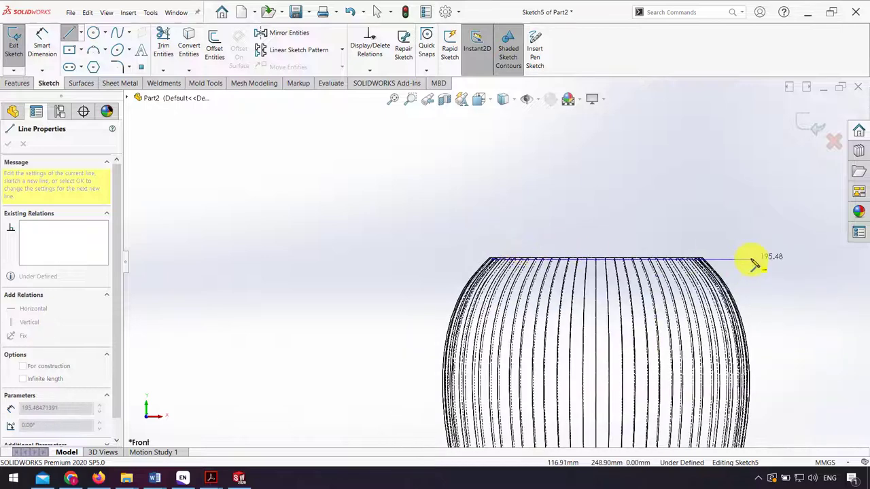
left_click(750, 258)
left_click(751, 234)
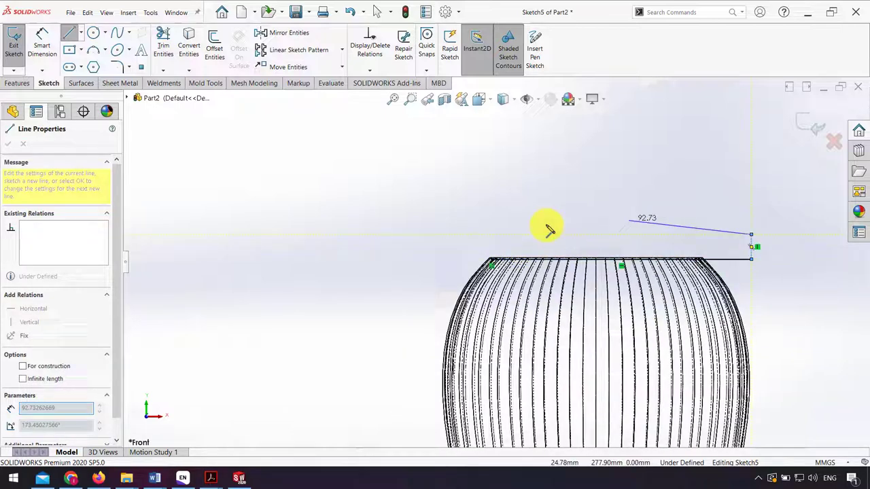
left_click(469, 235)
scroll(466, 254, "down", 2)
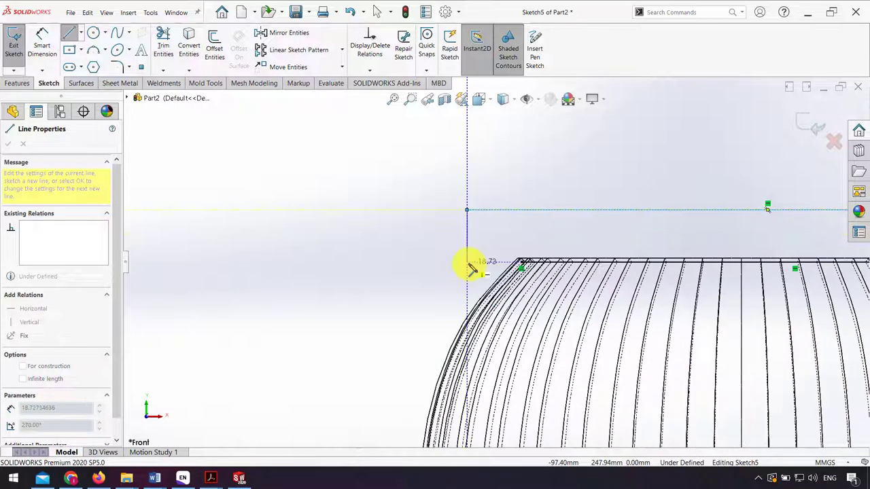
left_click(467, 261)
left_click(520, 262)
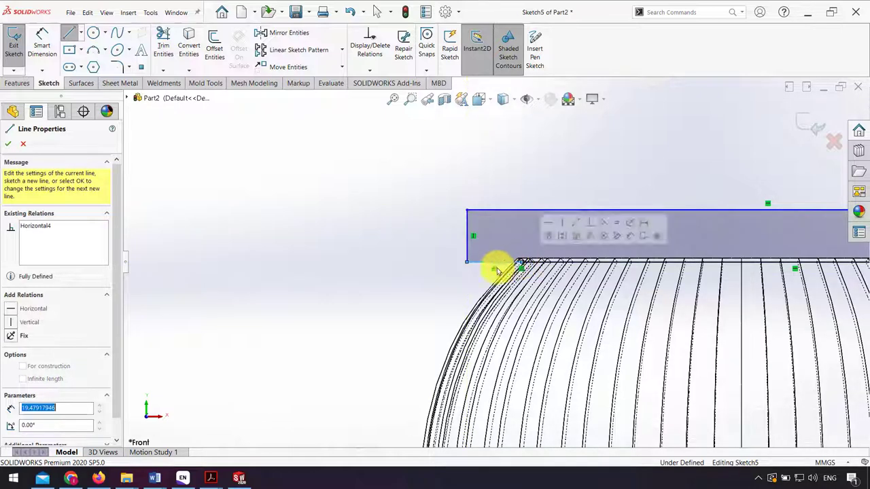
left_click(17, 83)
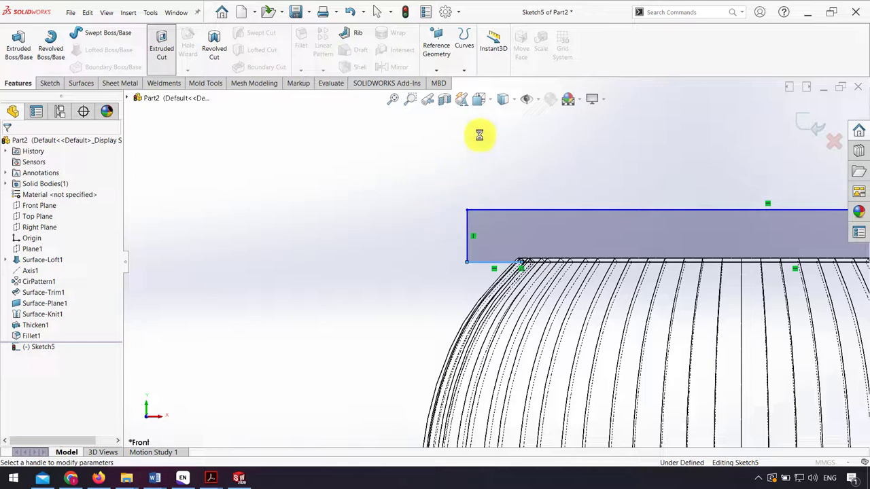
Extrude-cut the rectangle Through All – Both directions to trim the vase top flat
left_click(506, 121)
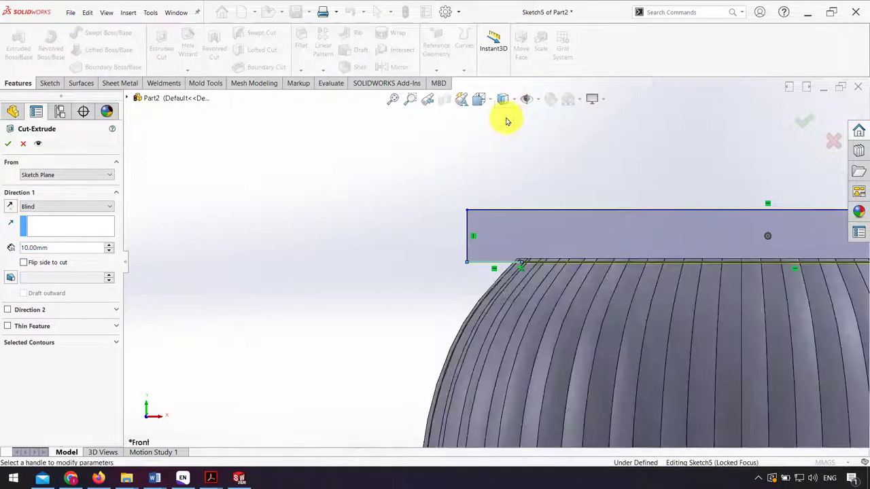
scroll(443, 210, "up", 3)
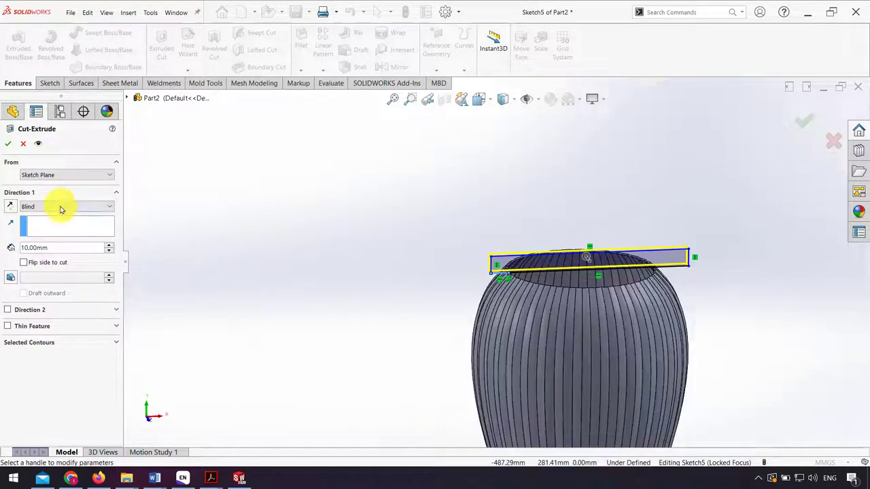
left_click(60, 206)
left_click(62, 232)
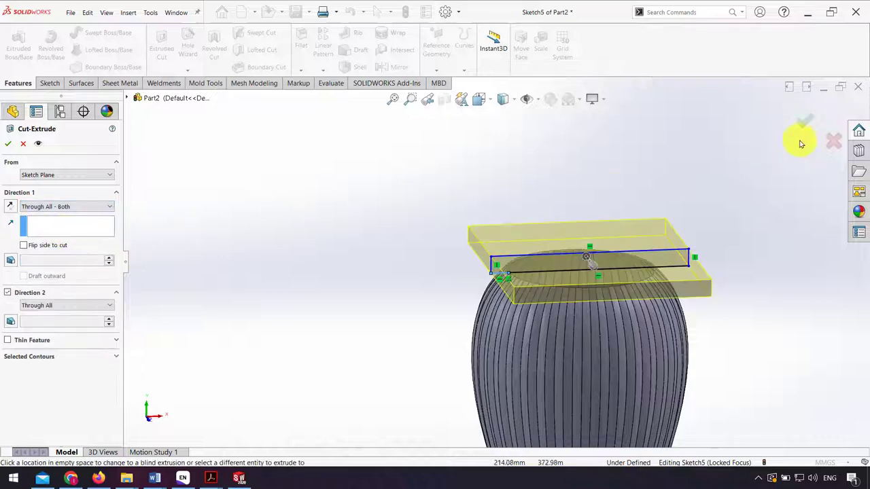
key("Return")
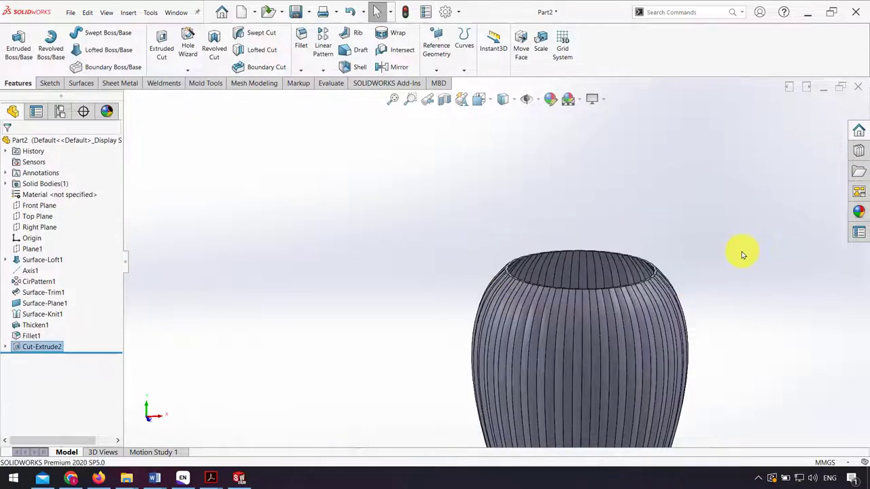
Select the whole top rim edge loop and fillet it with a 5 mm radius
scroll(619, 297, "down", 3)
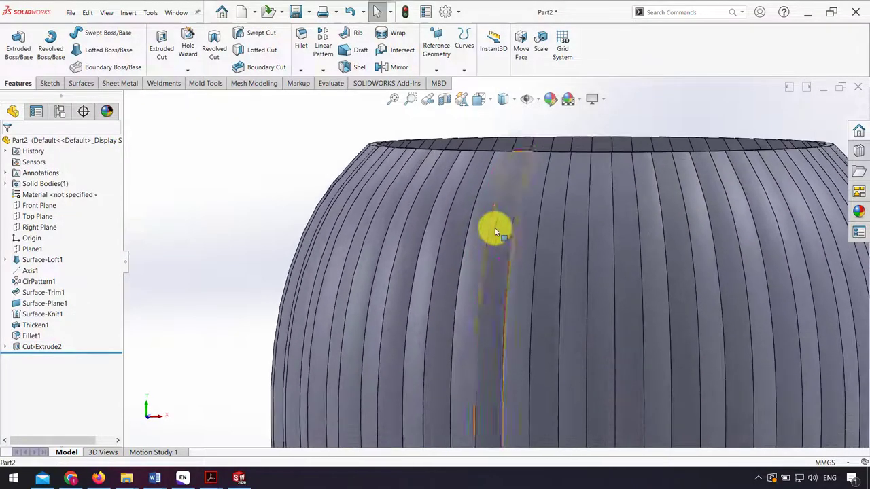
scroll(495, 227, "up", 2)
middle_click_drag(488, 249, 309, 220)
scroll(482, 217, "down", 3)
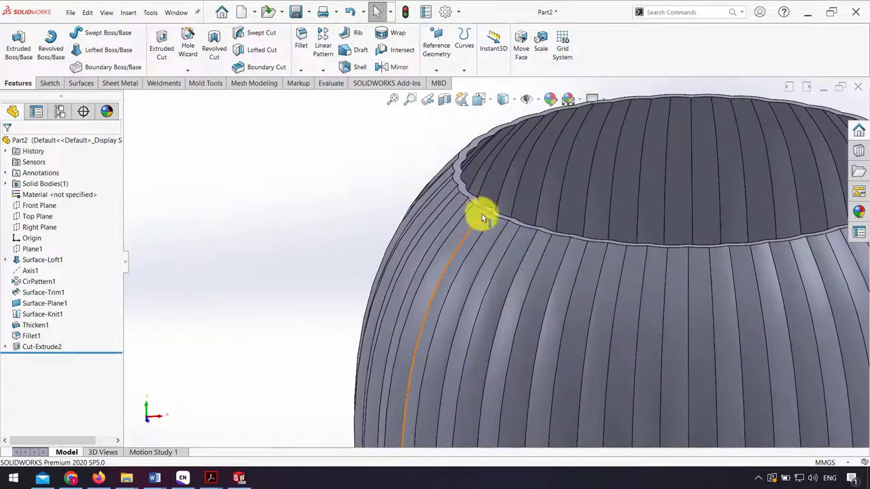
right_click(479, 211)
left_click(510, 226)
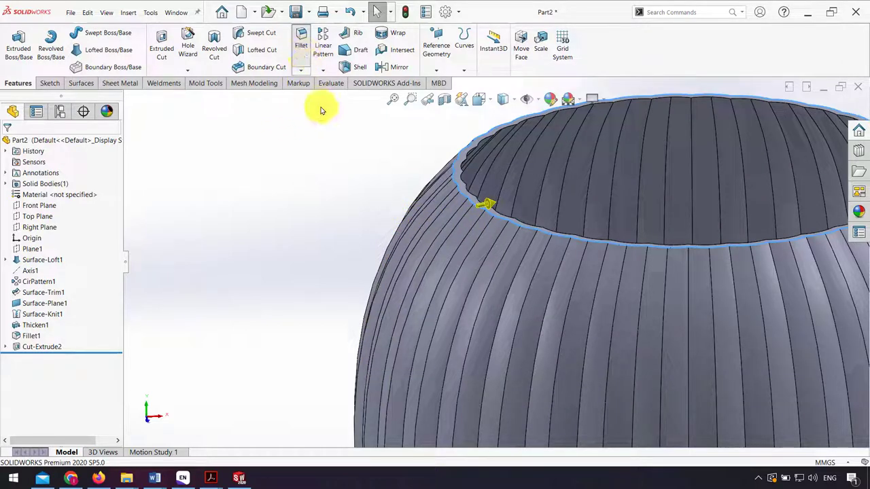
key("ctrl+shift+f")
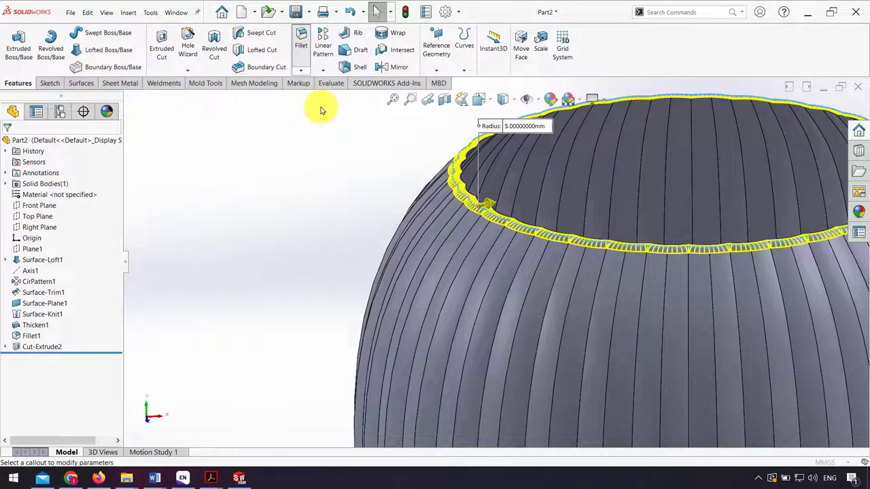
scroll(322, 110, "down", 2)
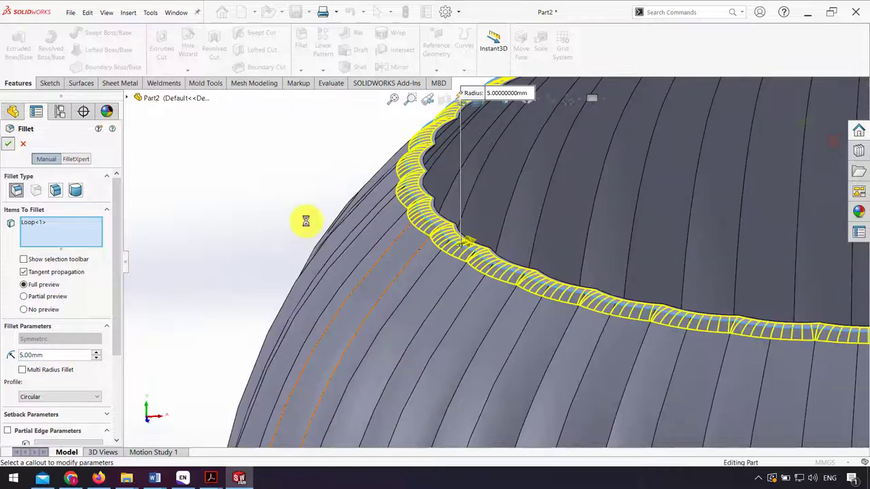
scroll(407, 238, "up", 3)
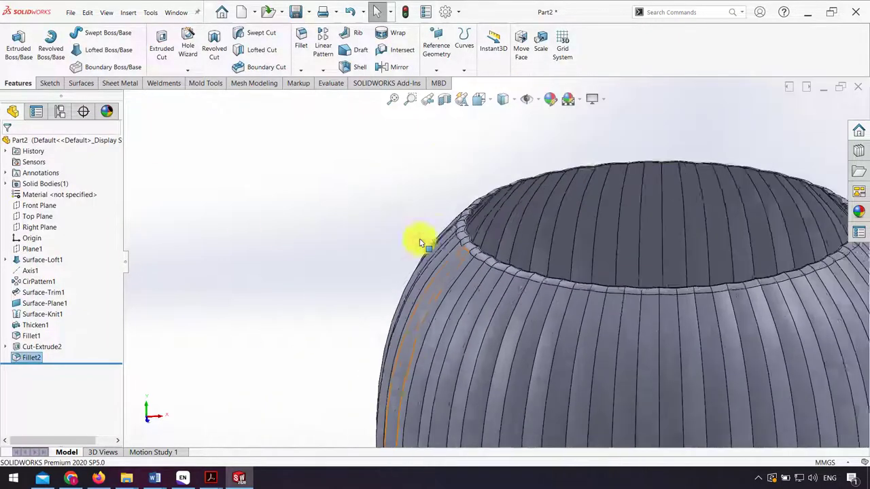
Switch the vase's display style to Shaded without edge lines
left_click(513, 108)
left_click(504, 162)
scroll(660, 255, "up", 2)
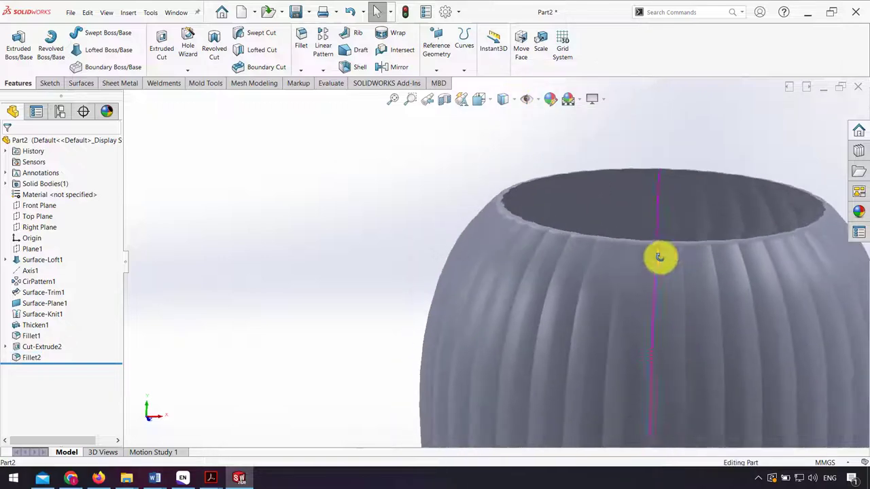
scroll(656, 292, "up", 3)
mouse_move(656, 292)
middle_mouse_down()
mouse_move(537, 309)
mouse_move(635, 274)
middle_mouse_up()
scroll(523, 301, "down", 2)
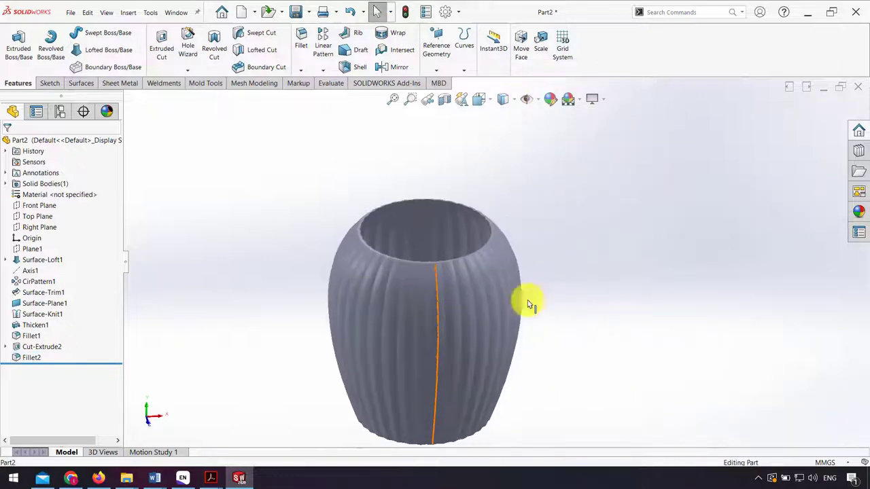
scroll(416, 338, "up", 1)
scroll(449, 326, "up", 1)
scroll(456, 306, "down", 1)
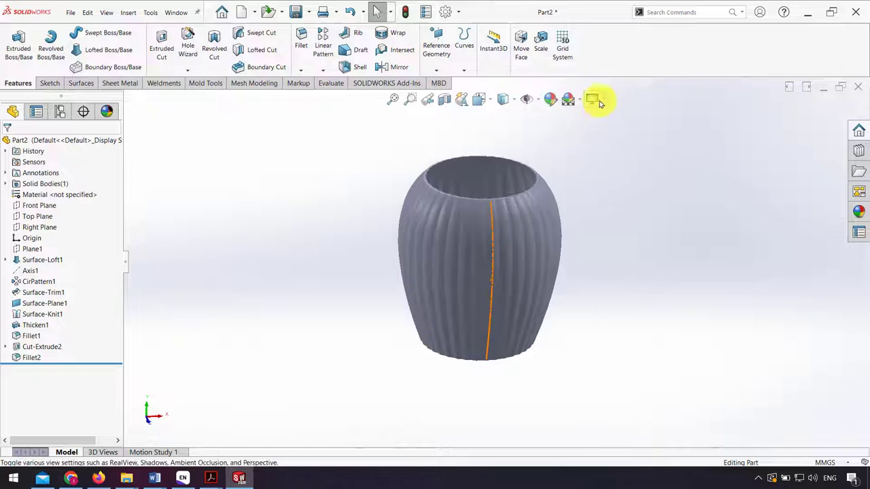
Turn on RealView Graphics and orbit the vase to inspect its rim, sides and base
left_click(596, 99)
left_click(615, 115)
mouse_move(520, 249)
middle_mouse_down()
mouse_move(524, 146)
mouse_move(491, 222)
middle_mouse_up()
mouse_move(613, 231)
middle_mouse_down()
mouse_move(523, 226)
mouse_move(508, 259)
mouse_move(521, 215)
mouse_move(516, 172)
mouse_move(497, 151)
mouse_move(369, 171)
mouse_move(504, 244)
mouse_move(514, 159)
mouse_move(466, 293)
mouse_move(479, 243)
mouse_move(410, 236)
mouse_move(492, 225)
mouse_move(510, 283)
mouse_move(500, 283)
middle_mouse_up()
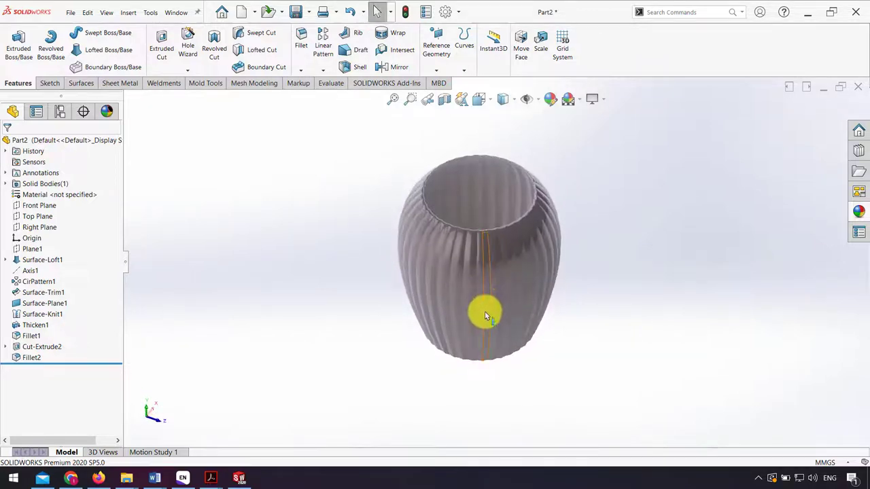
mouse_move(485, 311)
middle_mouse_down()
mouse_move(477, 386)
mouse_move(474, 182)
middle_mouse_up()
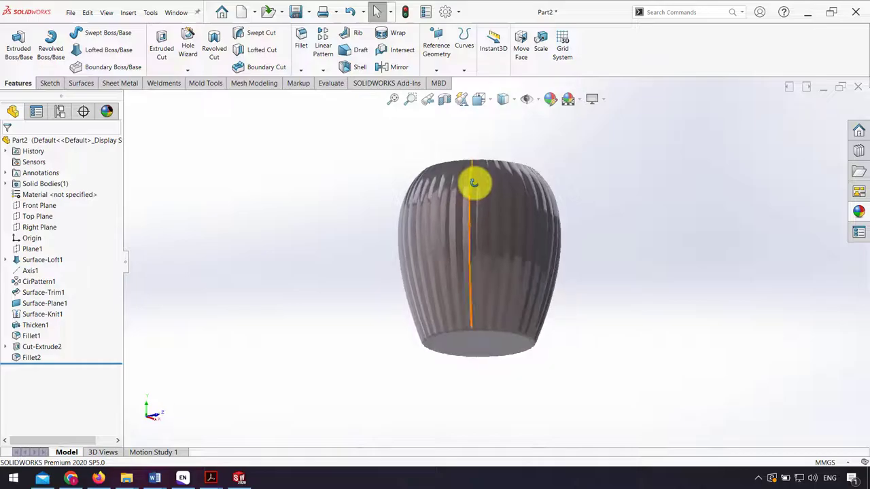